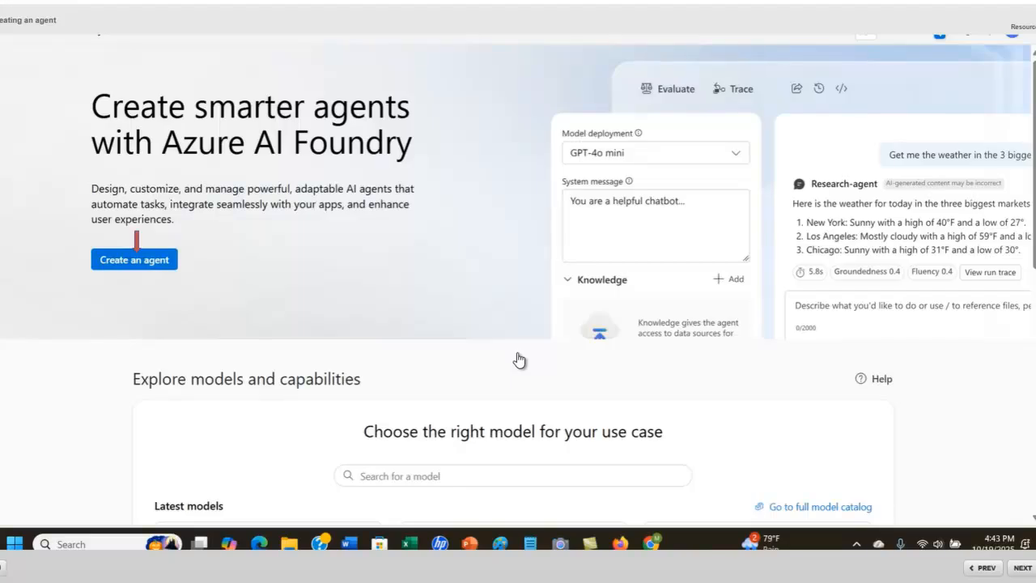
- Start a new project named Project-CreatingAgent246 and expand its Advanced options
click(128, 266)
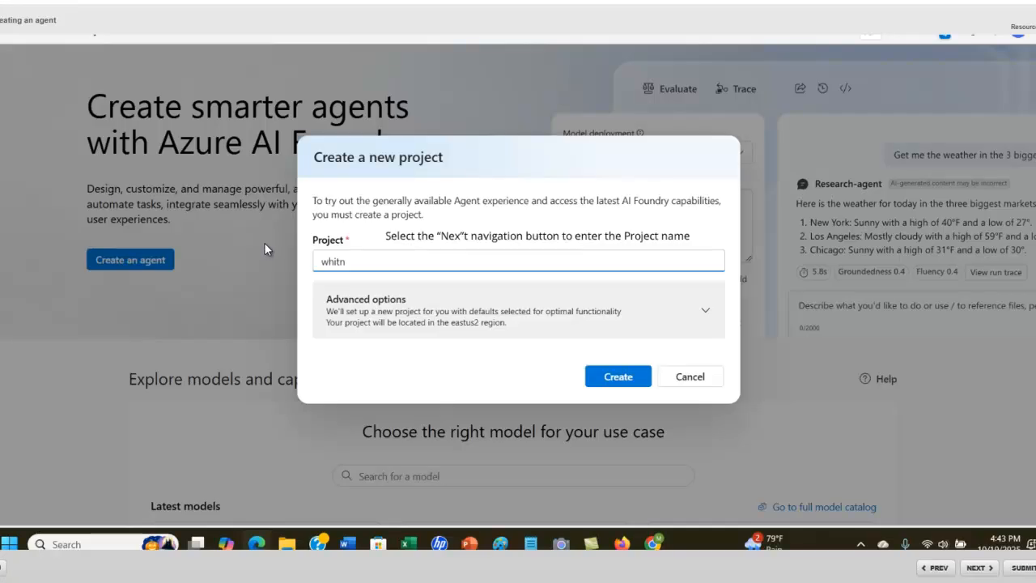
mouse_move(363, 259)
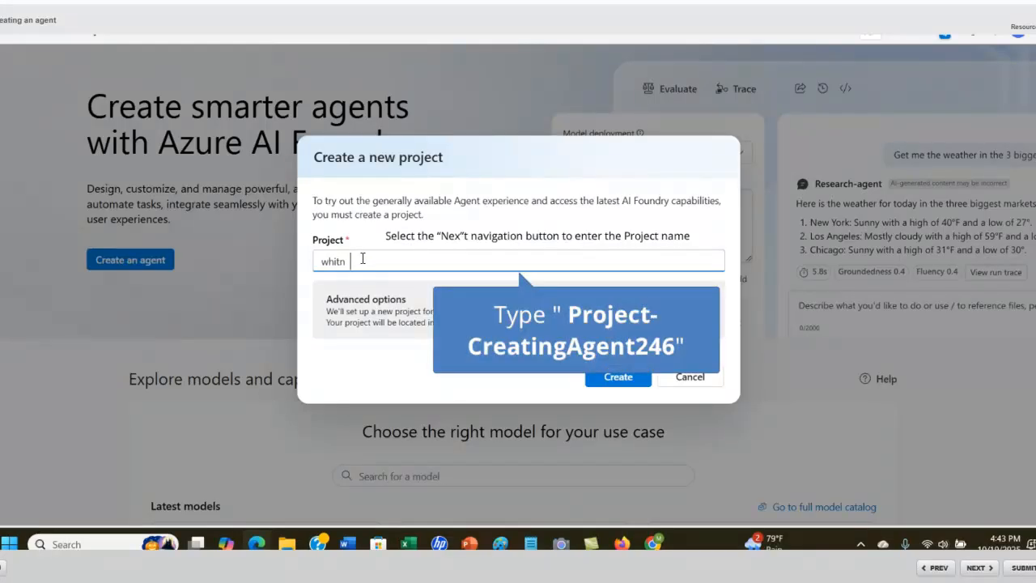
click(363, 258)
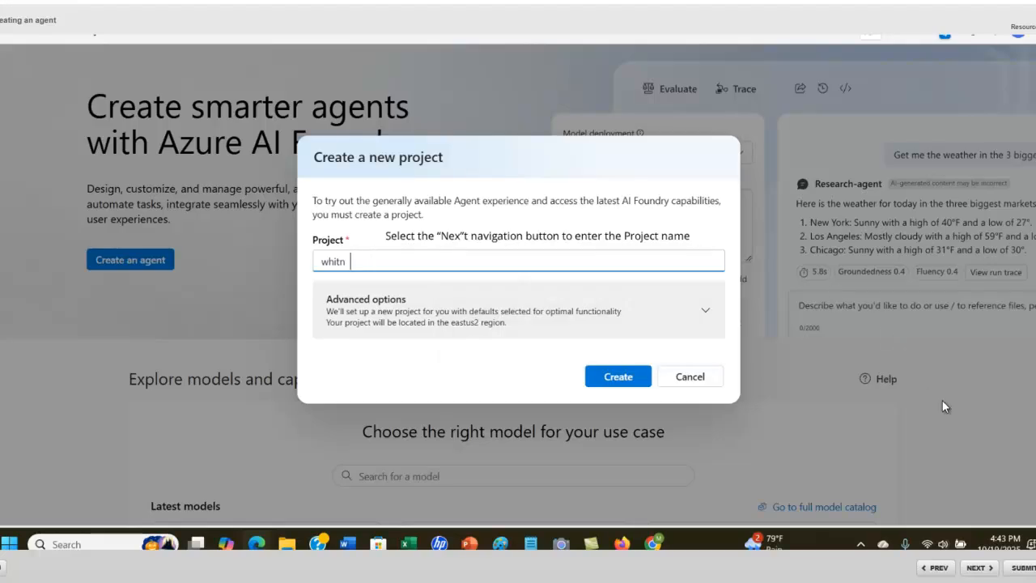
click(978, 568)
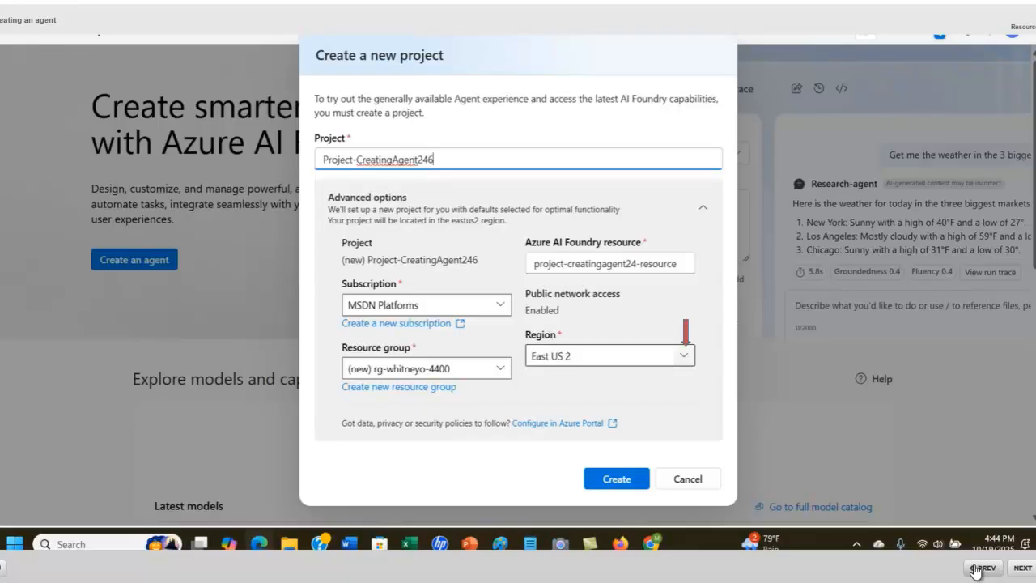
- Choose West US from the Region list for the new project
click(684, 357)
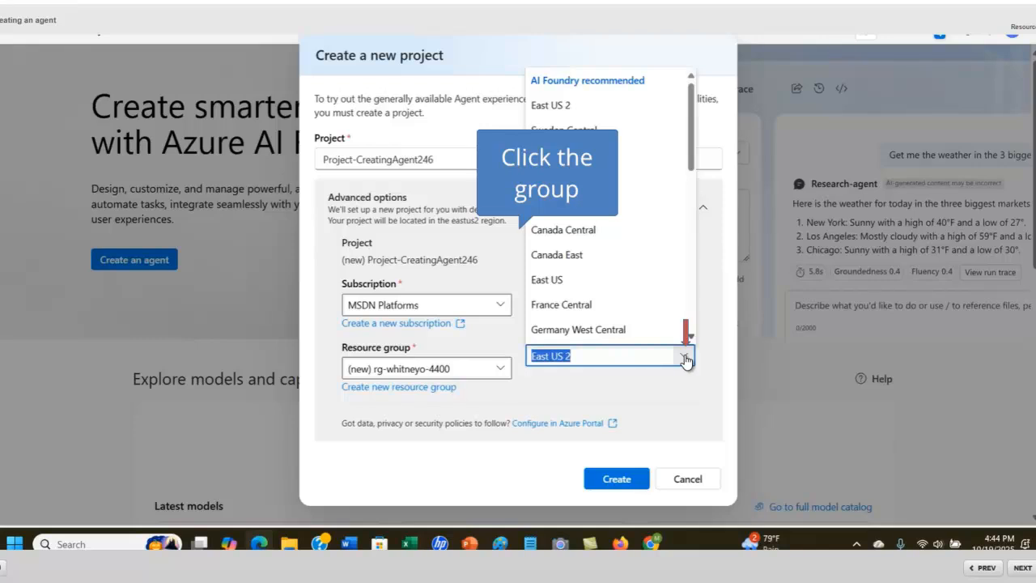
scroll(684, 359, down, 6)
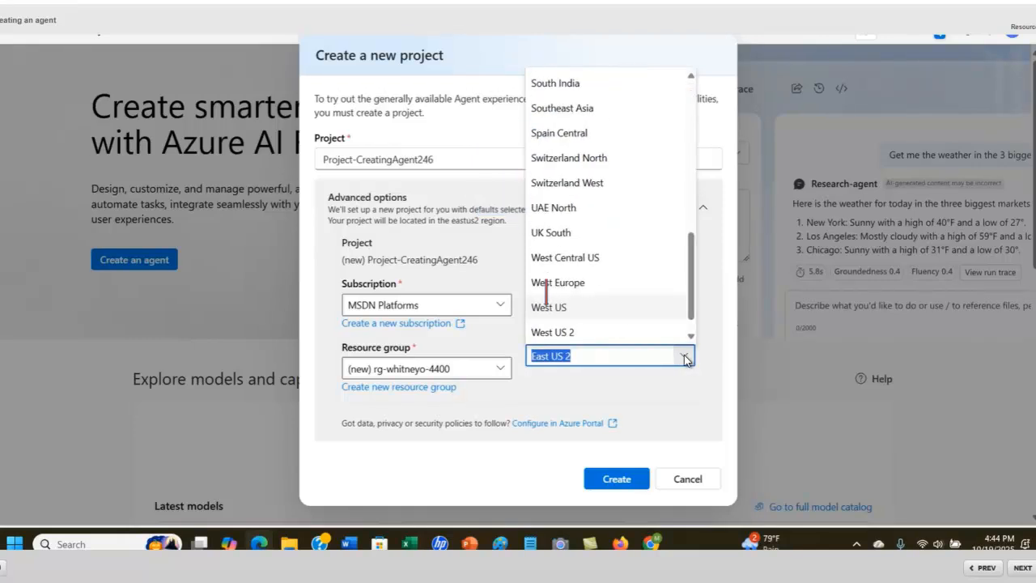
click(554, 308)
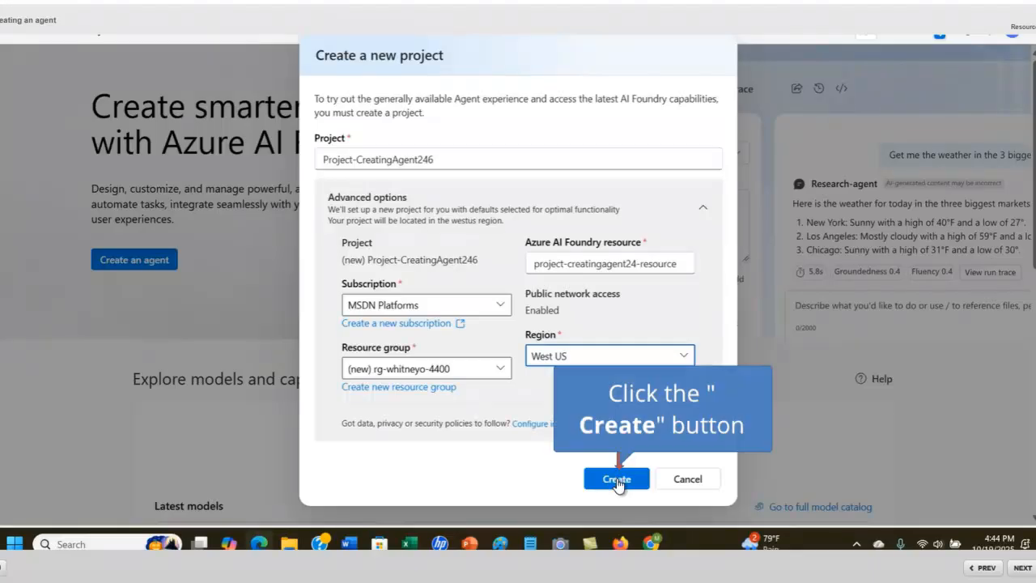
- Create the project in West US, then bring up the Deploy a model list once it is provisioned
click(617, 480)
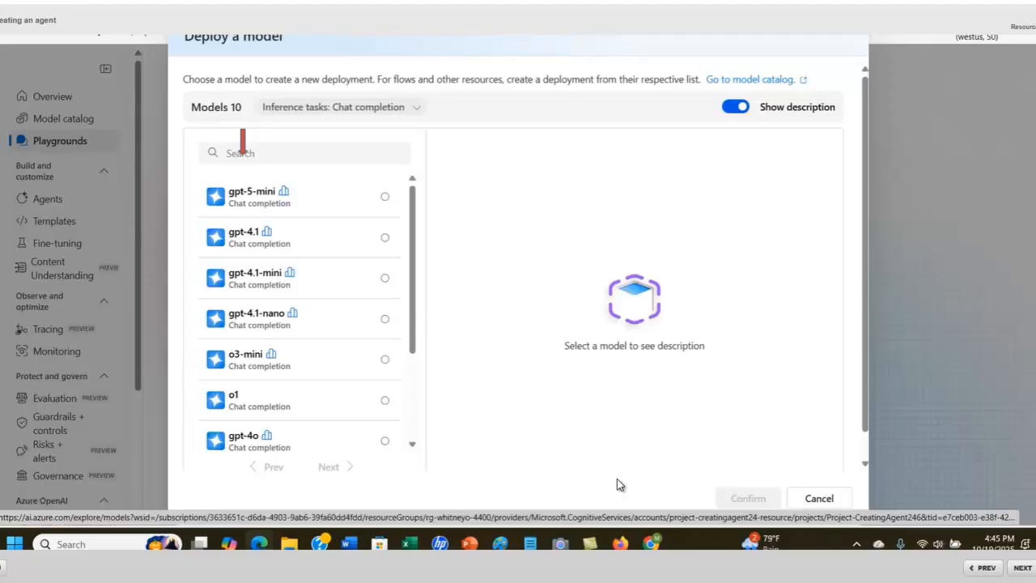
- Search the model list for gpt-4o, select it, and confirm the choice
click(248, 154)
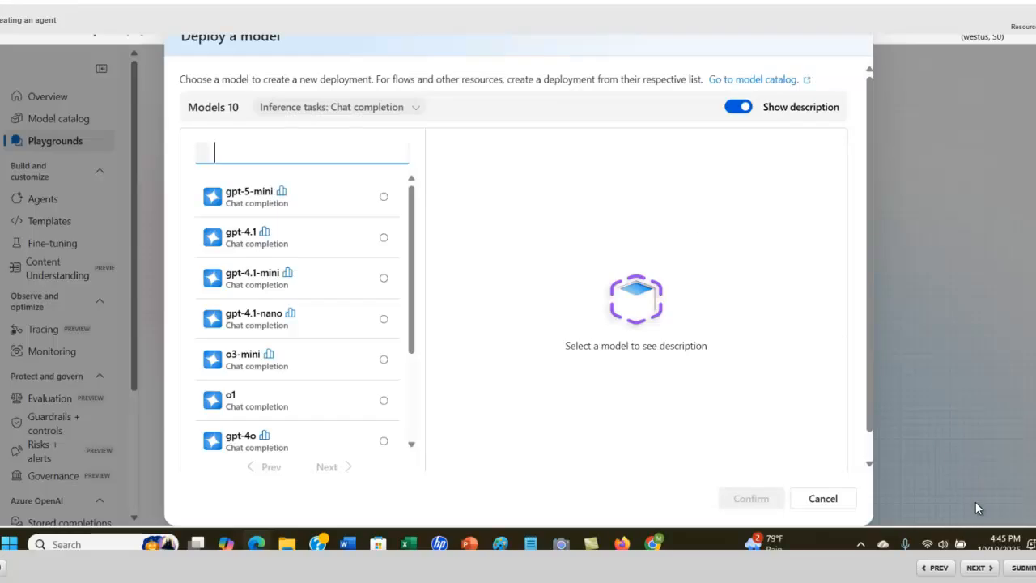
click(980, 569)
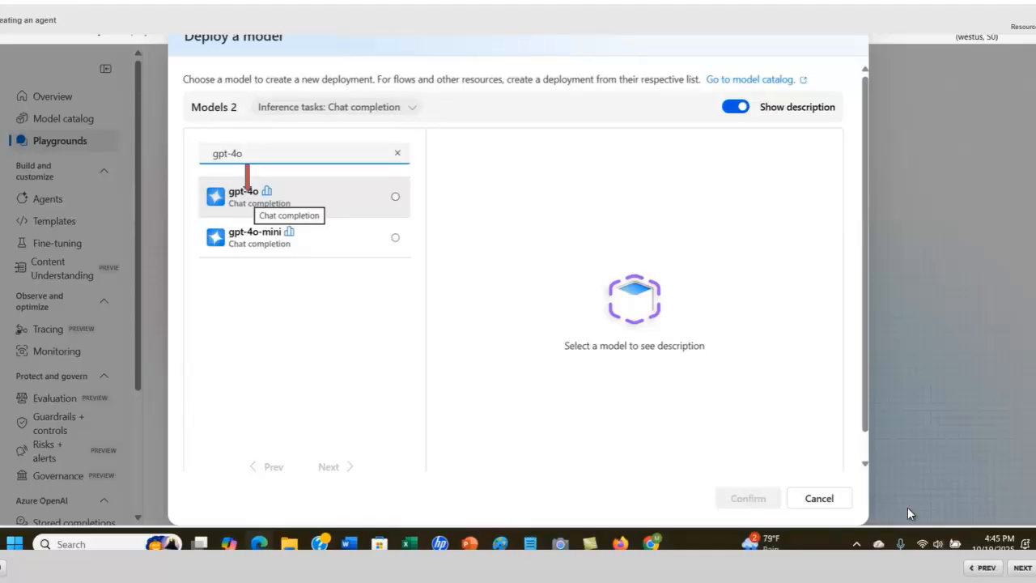
click(240, 202)
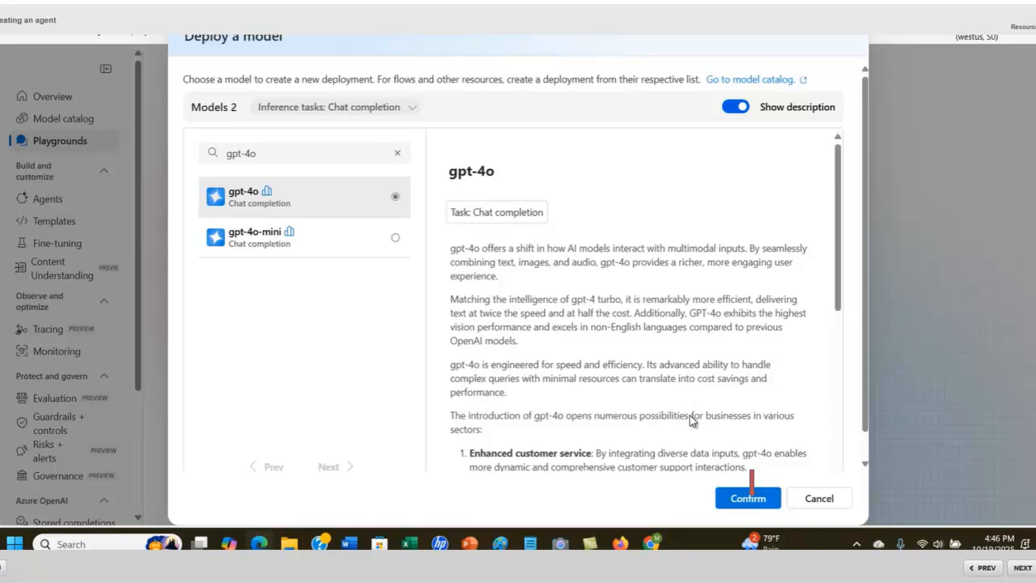
click(749, 498)
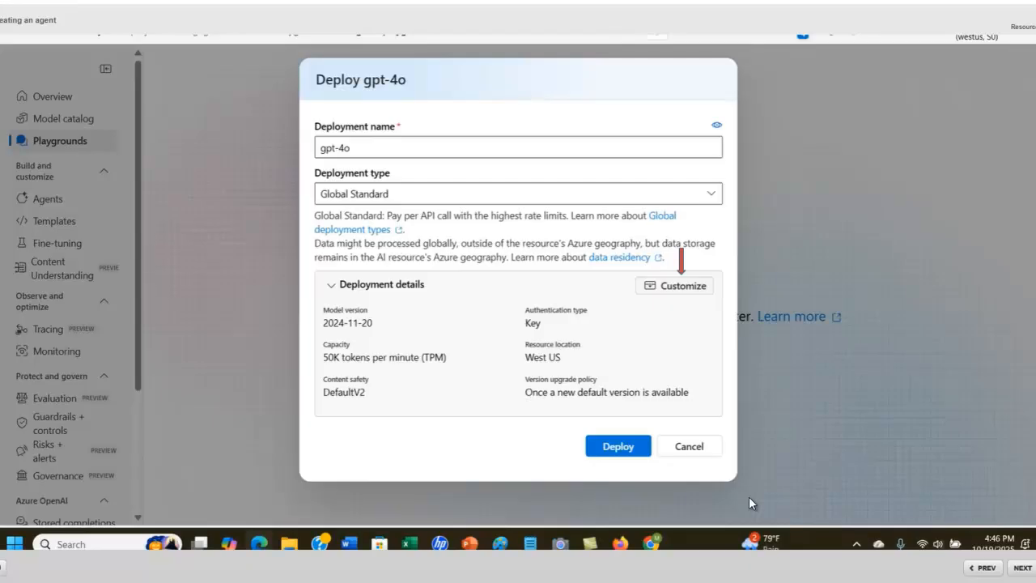
- Deploy gpt-4o with Global Standard, version 2024-11-20, 50K TPM and the DefaultV2 content filter
click(680, 290)
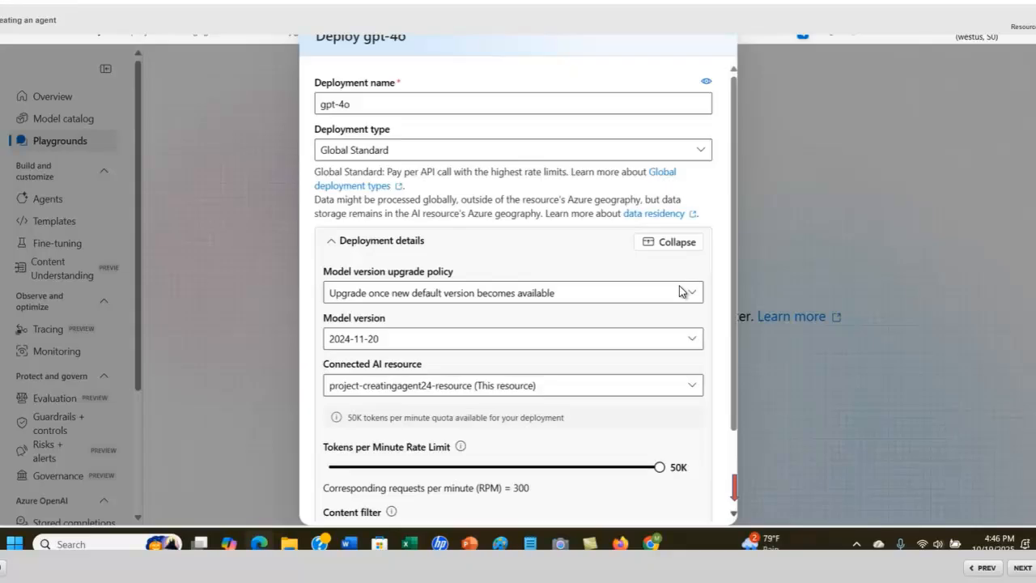
click(734, 515)
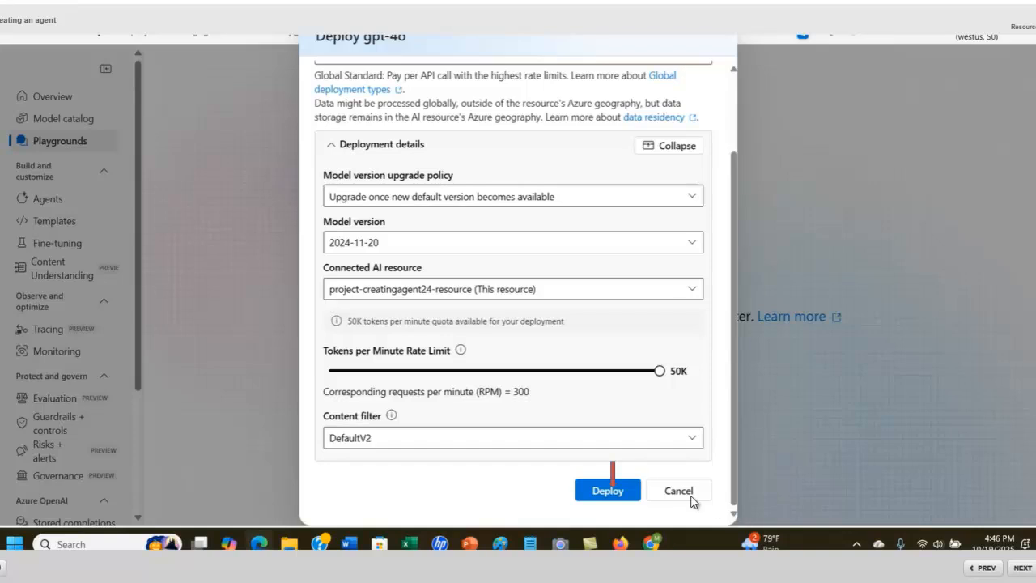
click(613, 497)
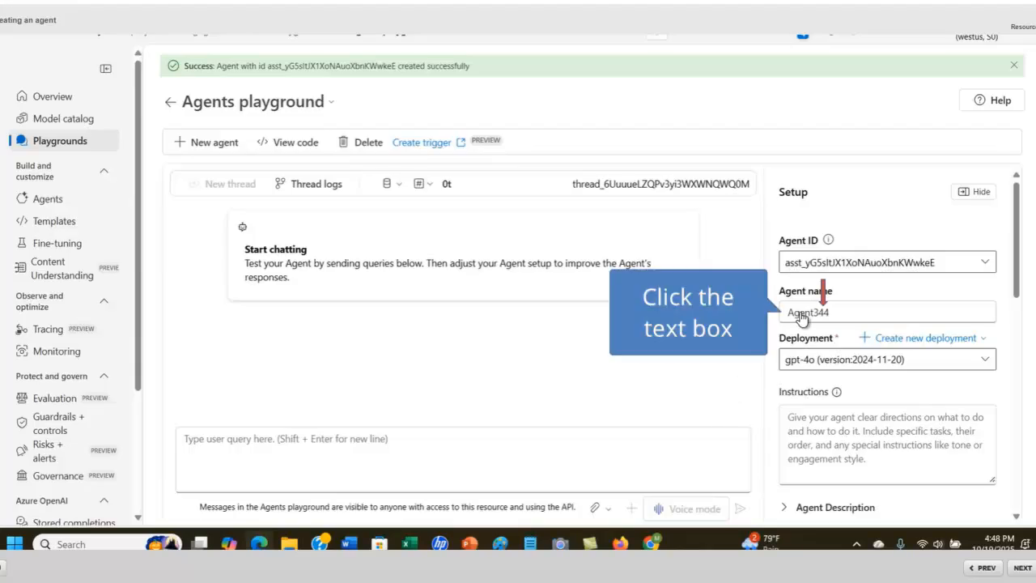
- Type 'Expenses' as the agent's name in the Setup pane
click(800, 314)
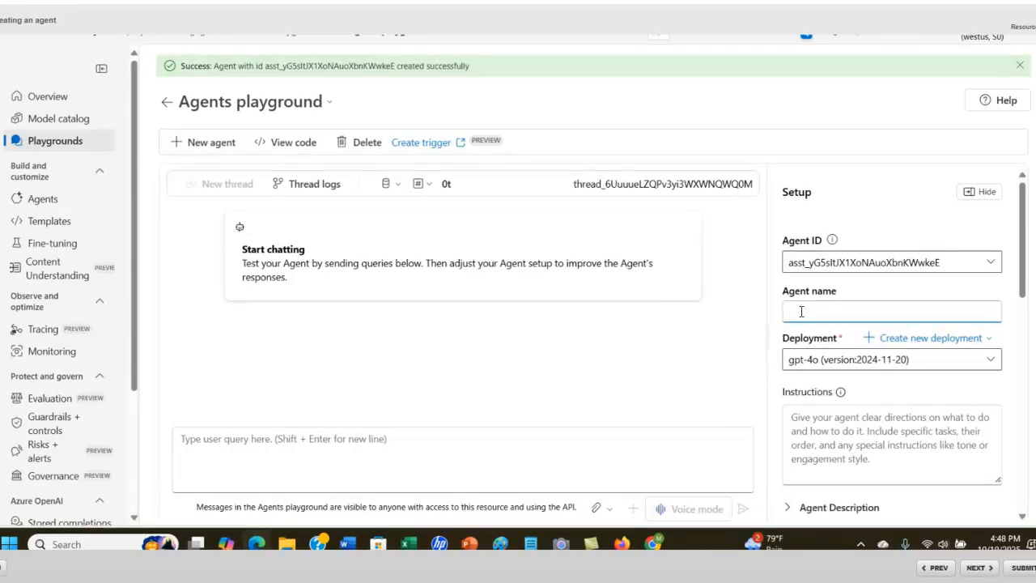
click(977, 569)
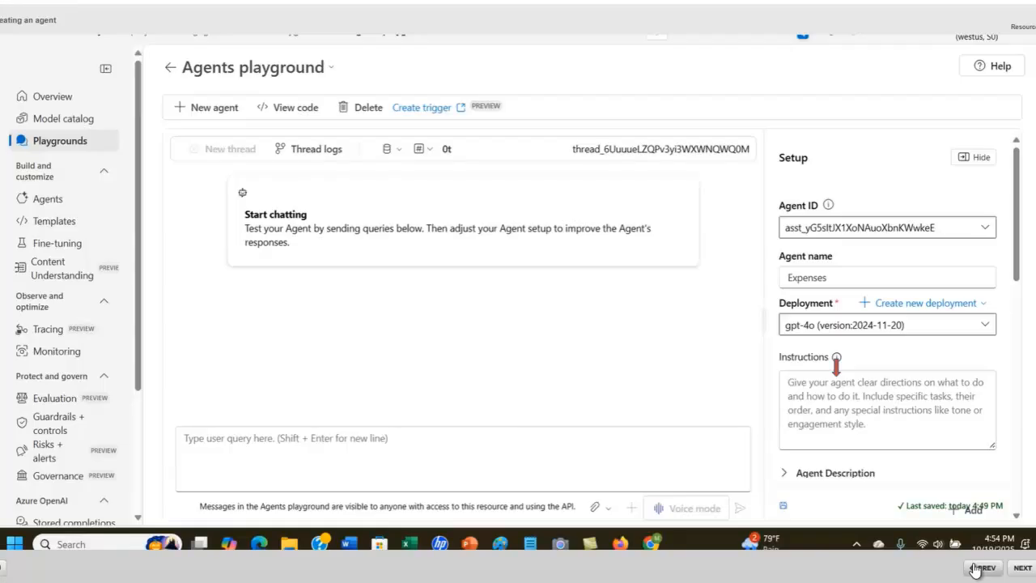
- Put the cursor in the agent's Instructions box, then switch to the Notepad instruction notes
click(835, 391)
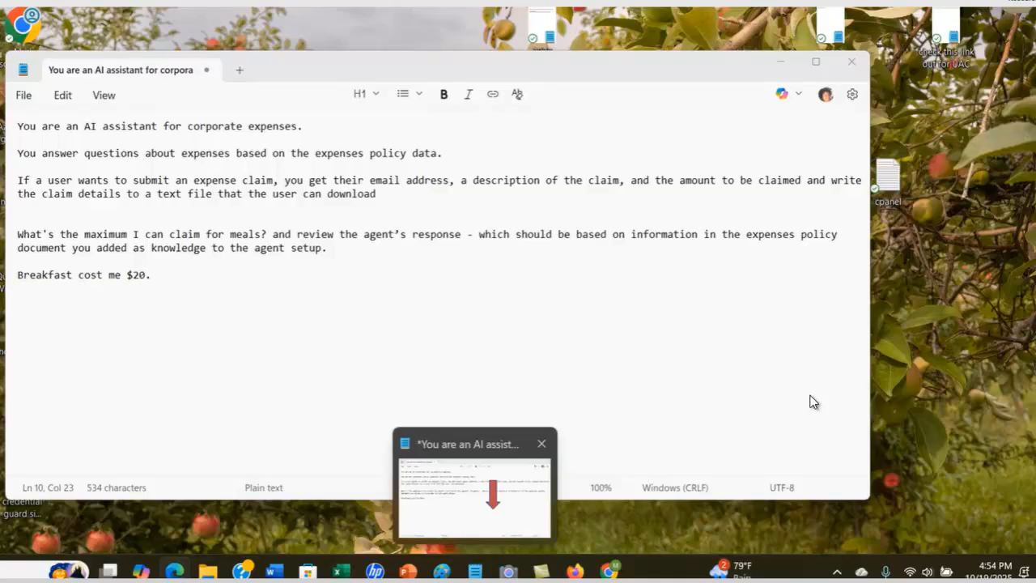
- Select the three instruction sentences, corporate-expenses line through download line, and open the context menu
click(497, 517)
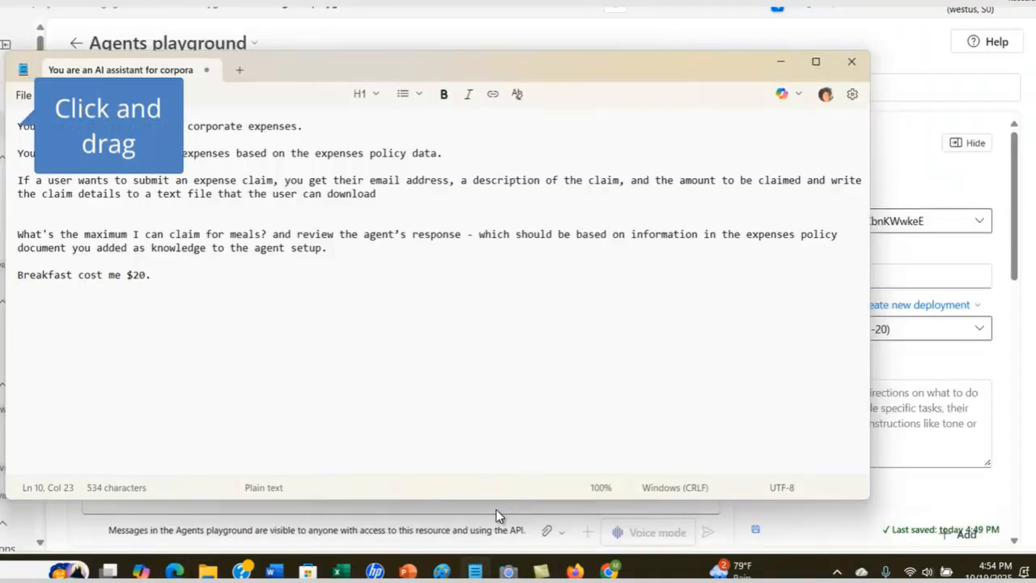
key(ctrl+Home)
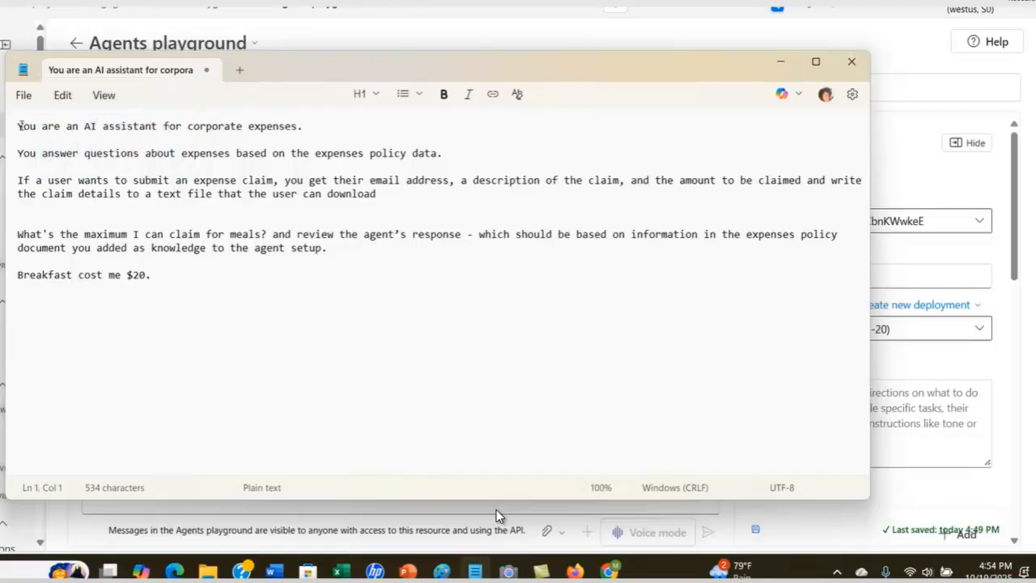
key(shift+Down)
key(shift+Down)
key(shift+Right)
key(shift+Right)
key(shift+Right)
key(shift+Right)
key(shift+Right)
key(shift+Right)
key(shift+End)
key(shift+Right)
key(shift+Right)
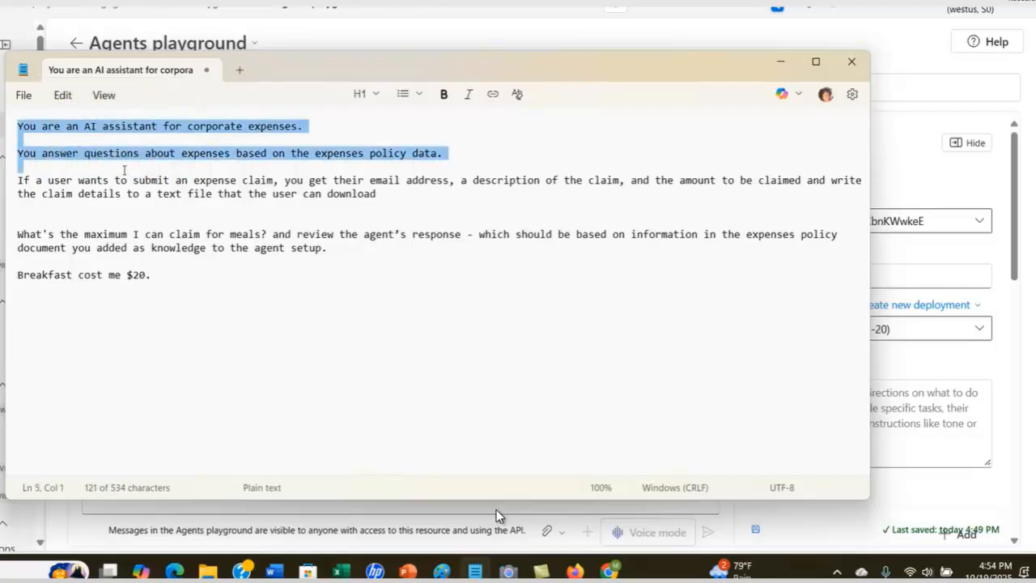
key(shift+Right)
key(shift+Right)
key(shift+Right)
key(shift+Right)
key(shift+Right)
key(shift+Right)
key(shift+Right)
key(shift+Right)
key(shift+Right)
key(shift+Right)
key(shift+Right)
key(shift+Right)
key(shift+Right)
key(shift+Right)
key(shift+Right)
key(shift+Right)
key(shift+Right)
key(shift+Right)
key(shift+Right)
key(shift+Right)
key(shift+Right)
key(shift+Right)
key(shift+Right)
key(shift+Right)
key(shift+Right)
key(shift+Right)
key(shift+Right)
key(shift+Right)
key(shift+Right)
key(shift+Right)
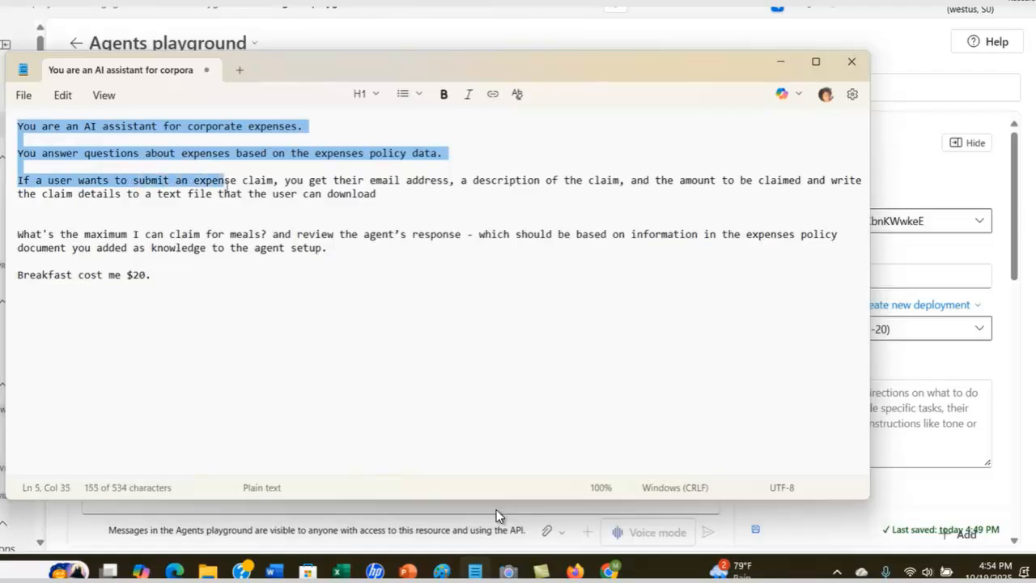
key(shift+Down)
key(shift+Right)
key(shift+Right)
key(shift+Right)
key(shift+Right)
key(shift+Right)
key(shift+Right)
key(shift+Right)
key(shift+Right)
key(shift+Right)
key(shift+Right)
key(shift+Right)
key(shift+Right)
key(shift+Right)
key(shift+Right)
key(shift+Right)
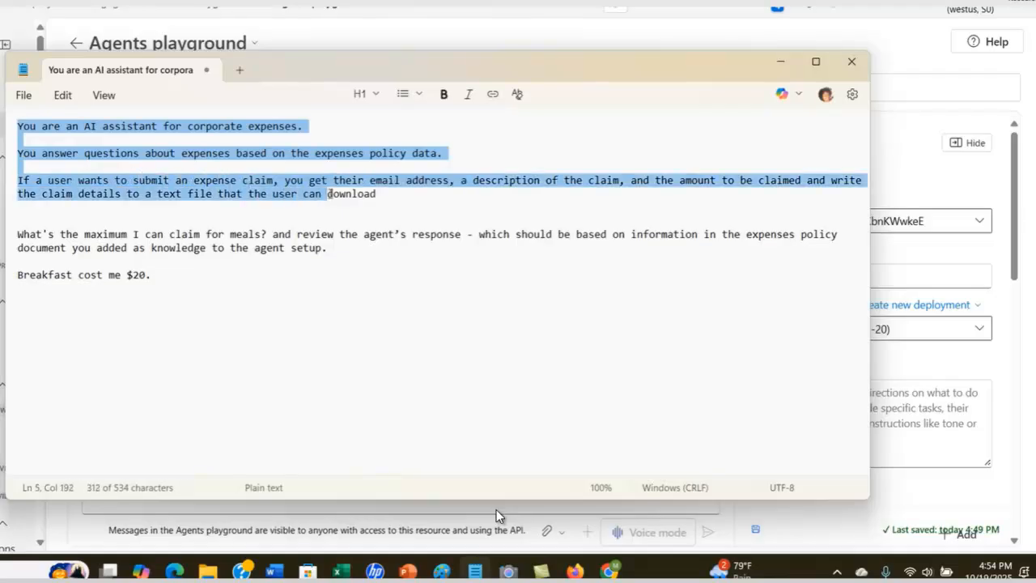
key(shift+Right)
key(shift+Right)
key(shift+Right)
key(shift+Right)
key(shift+Right)
key(shift+Right)
key(shift+Right)
key(shift+Right)
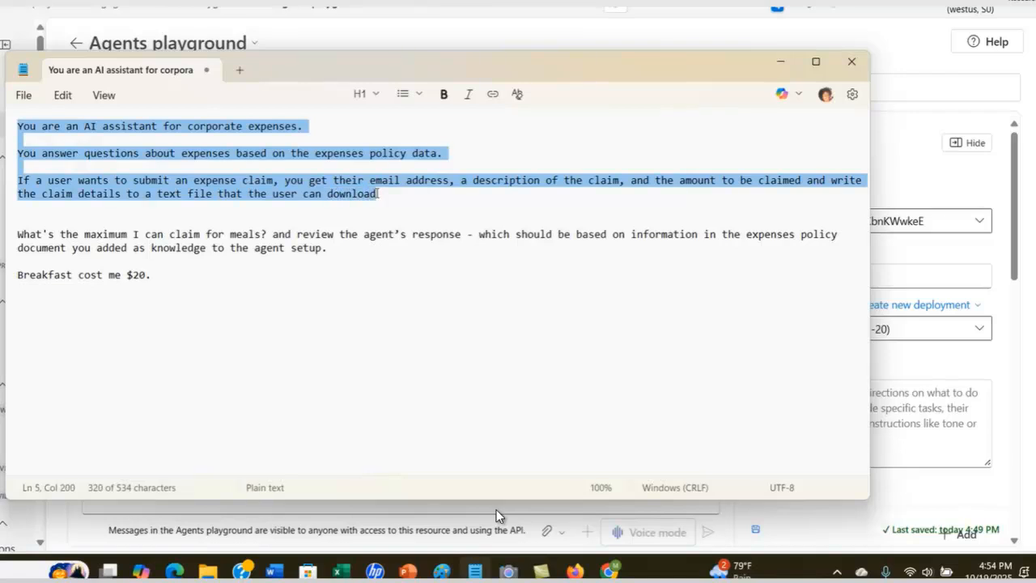
key(shift+F10)
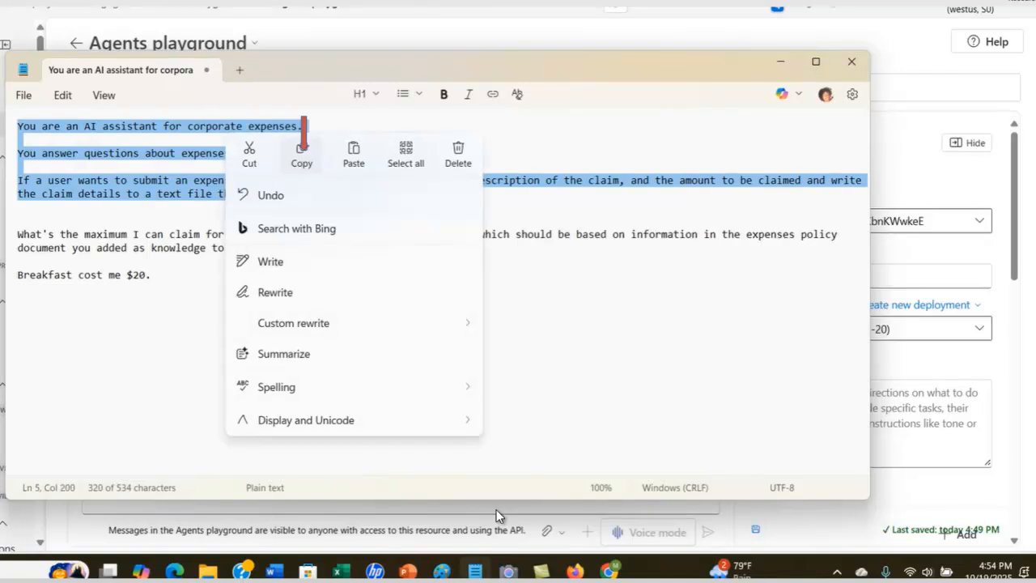
- Copy the selected text and paste it into the Expenses agent's Instructions box
click(304, 165)
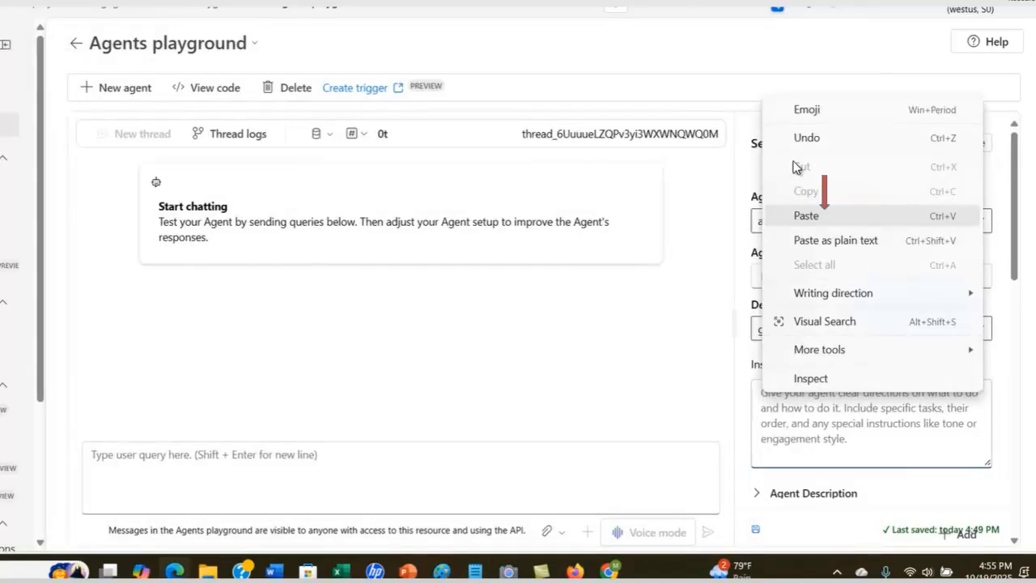
click(807, 216)
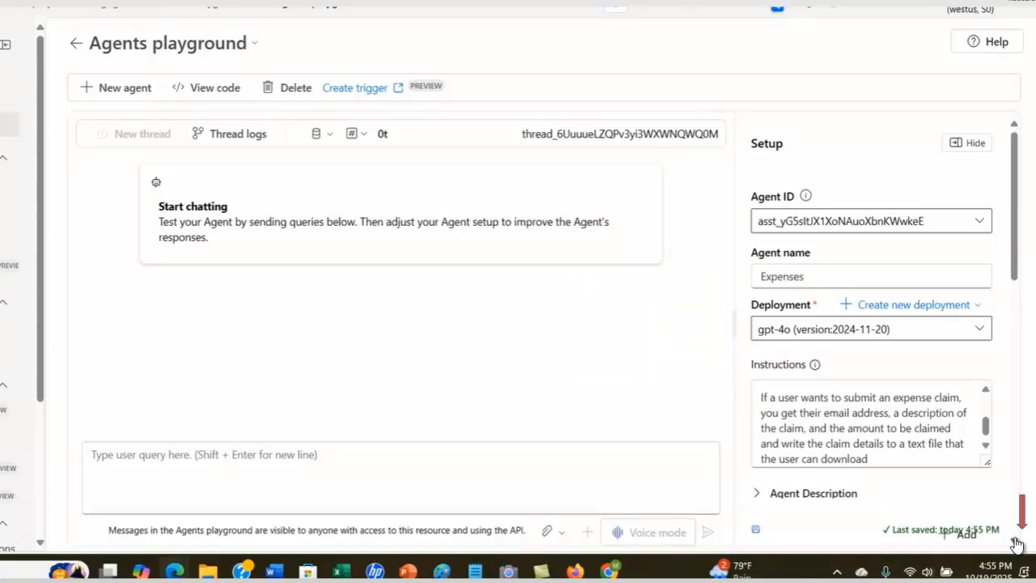
scroll(1017, 544, down, 1)
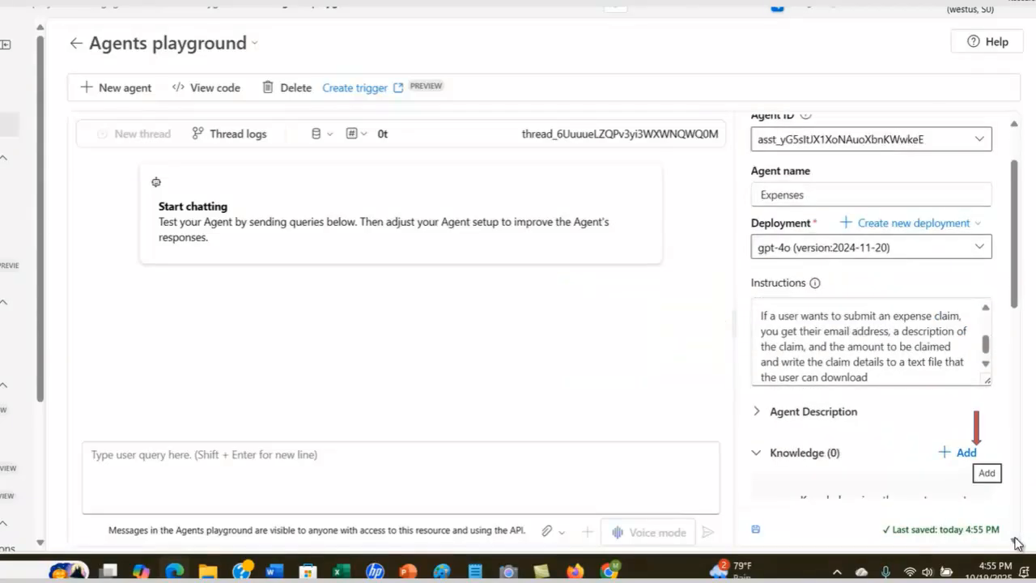
- Add Files knowledge in a new vector store via Upload local, opening the local file picker
click(966, 454)
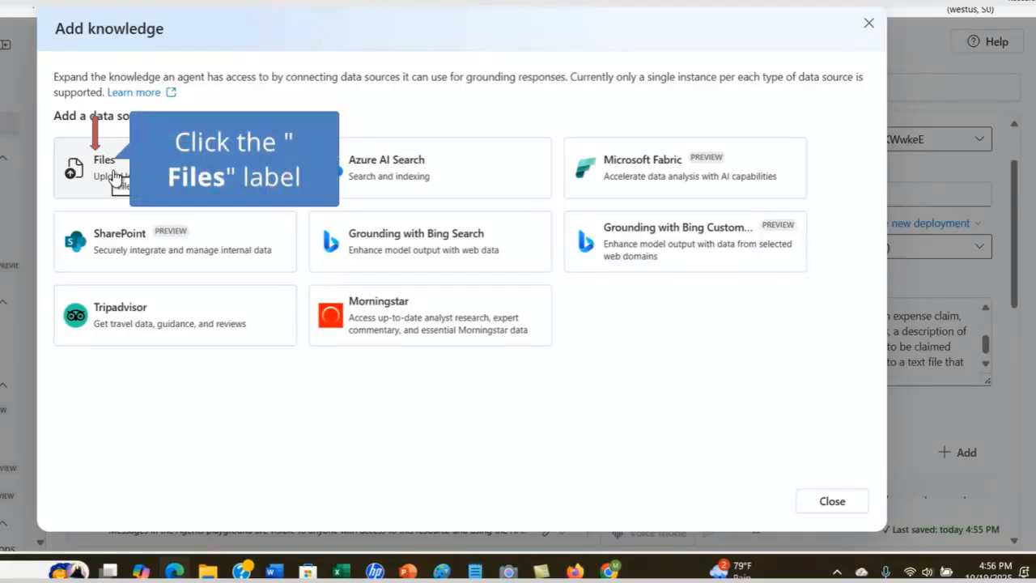
click(107, 171)
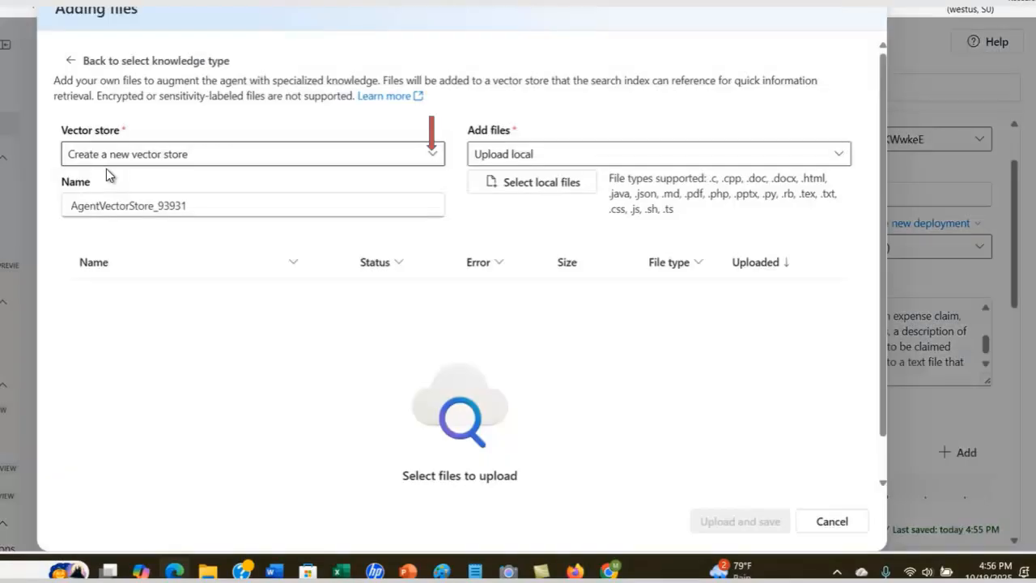
click(433, 158)
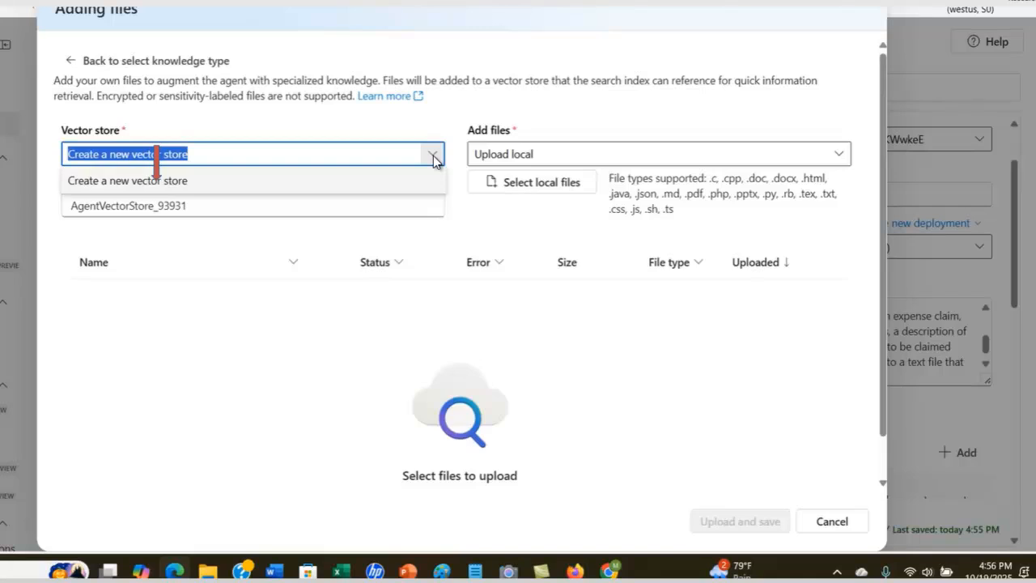
click(152, 182)
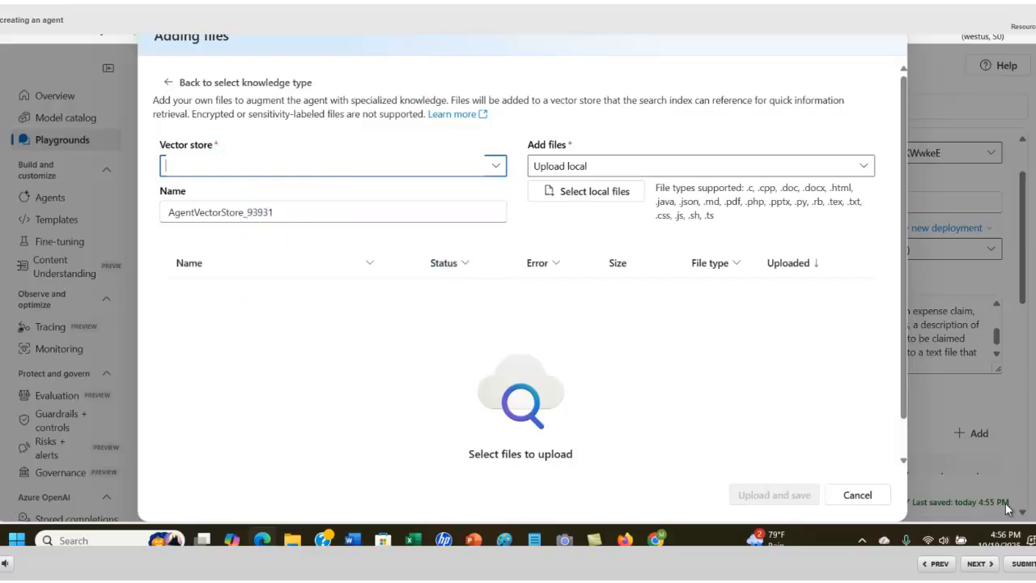
click(979, 564)
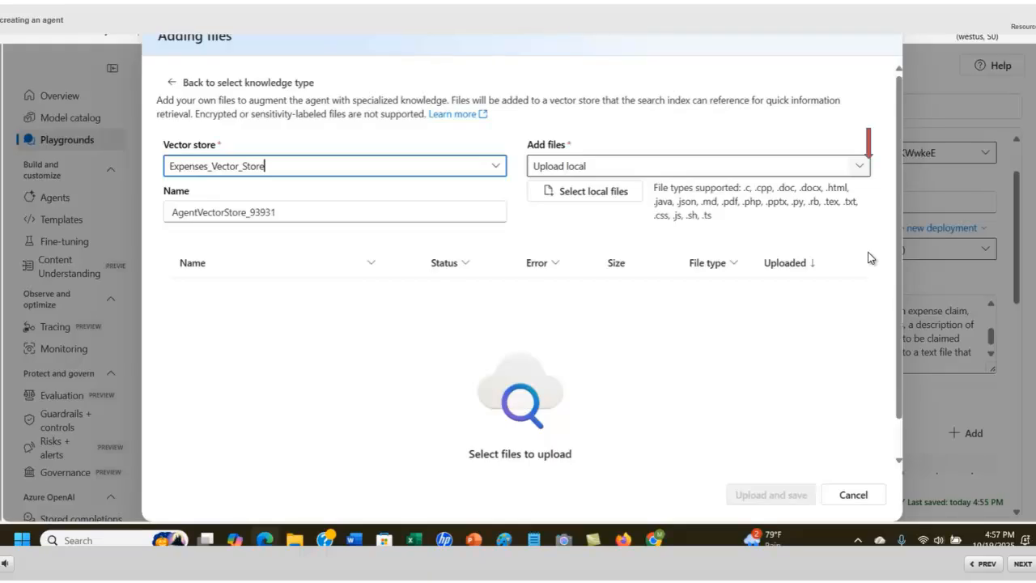
click(865, 176)
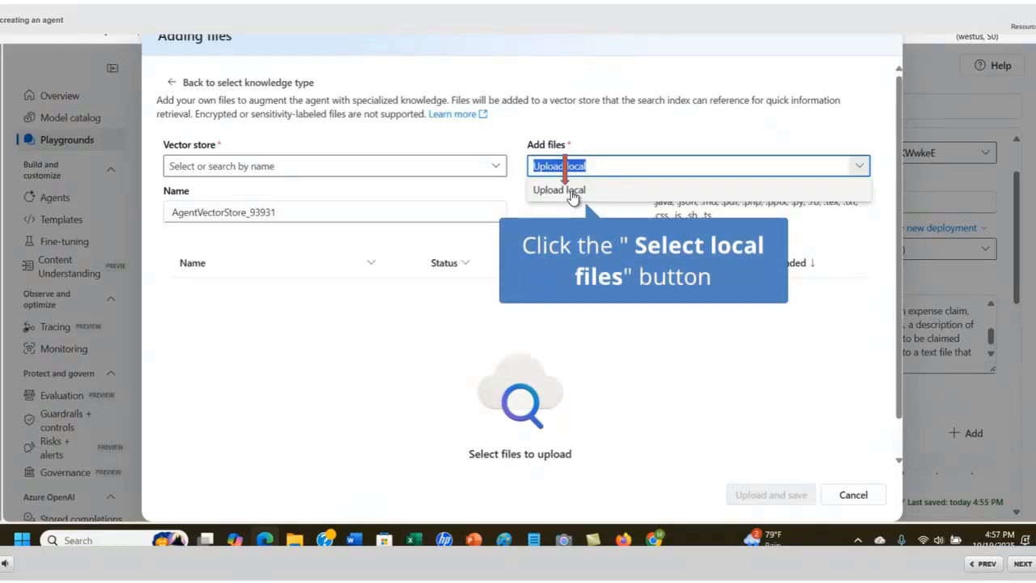
click(572, 198)
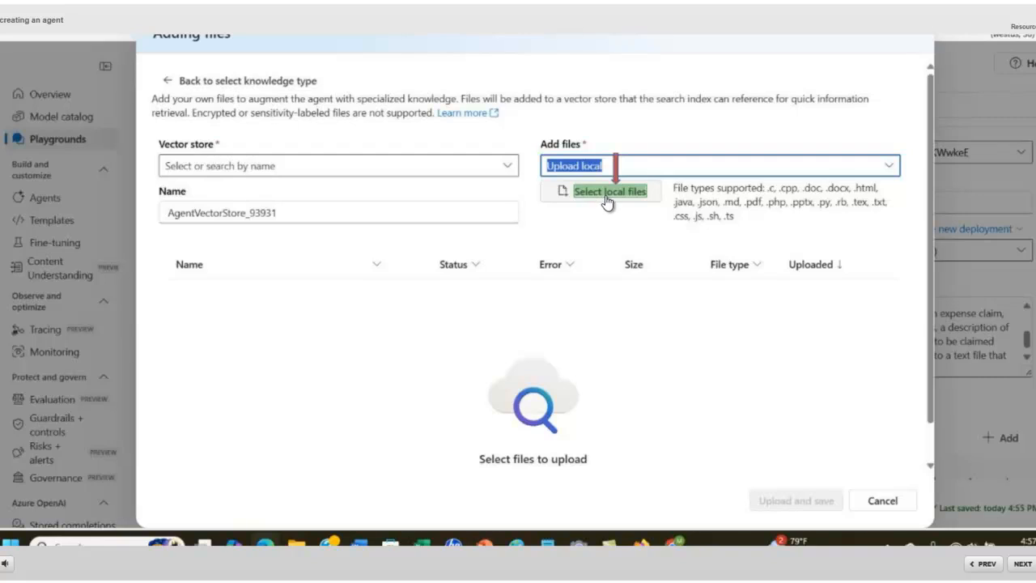
click(609, 192)
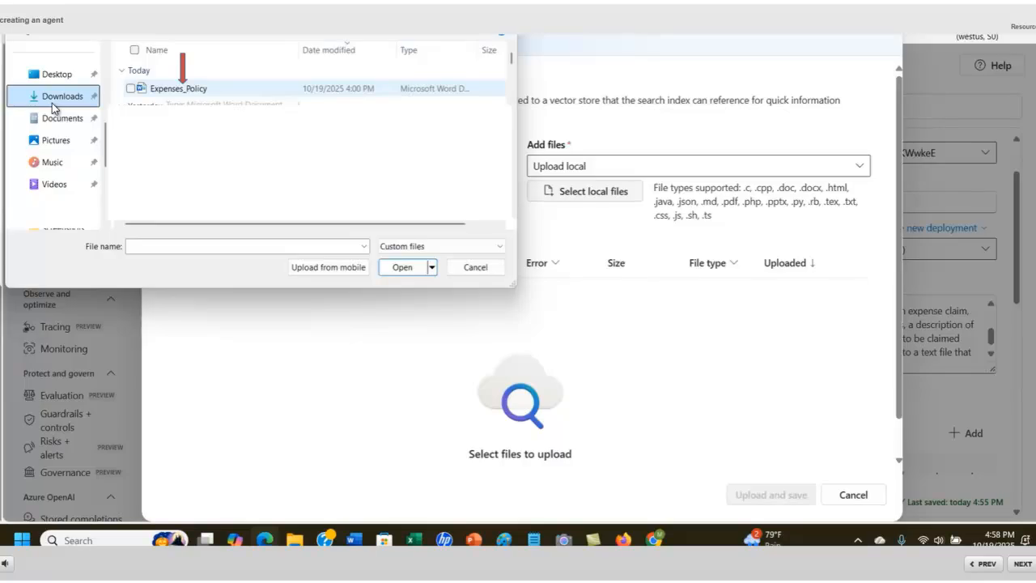
- Upload Expenses_Policy.docx from Downloads as the agent's knowledge and save it
click(174, 90)
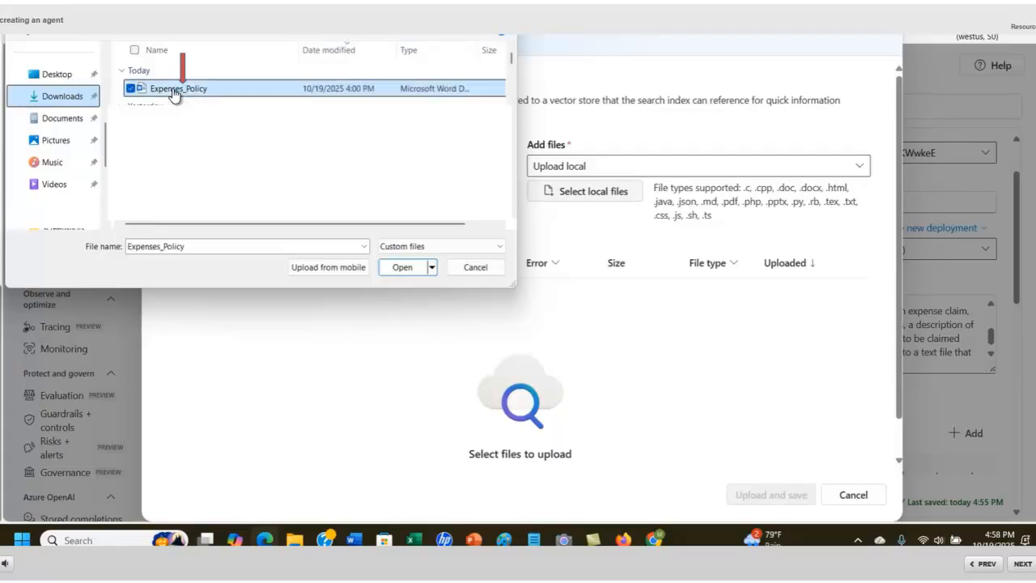
click(397, 270)
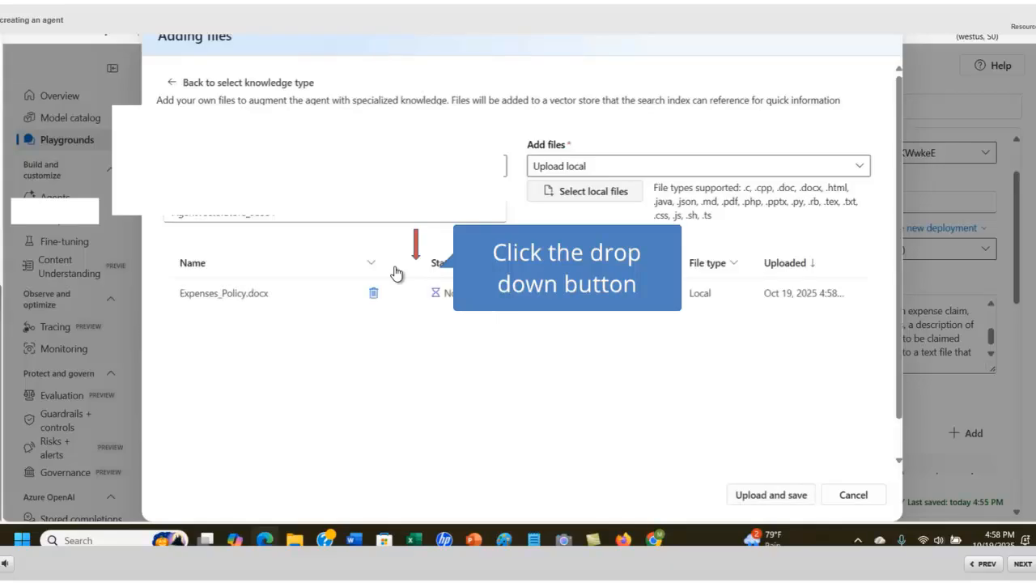
click(757, 497)
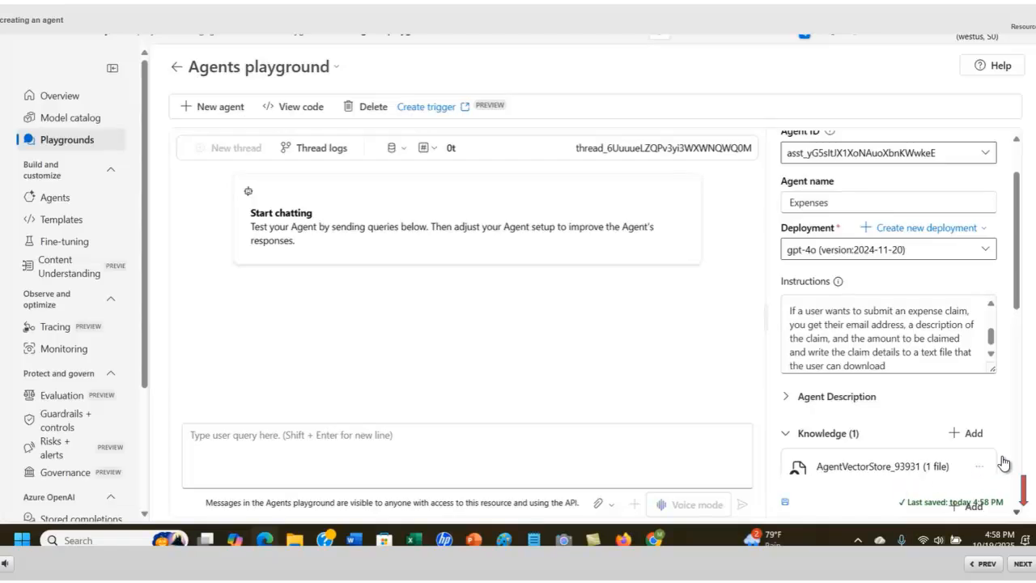
click(1018, 512)
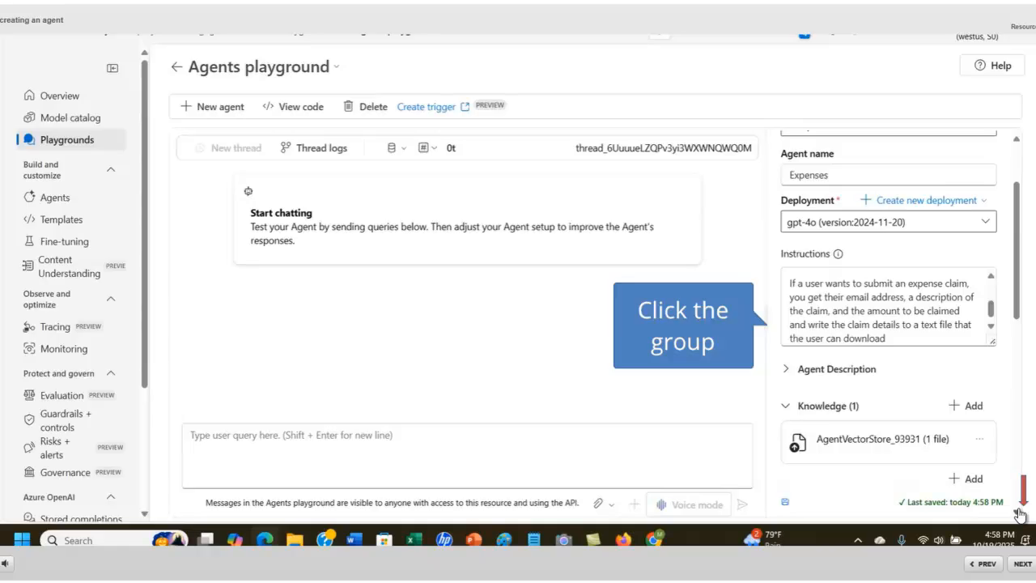
click(1020, 513)
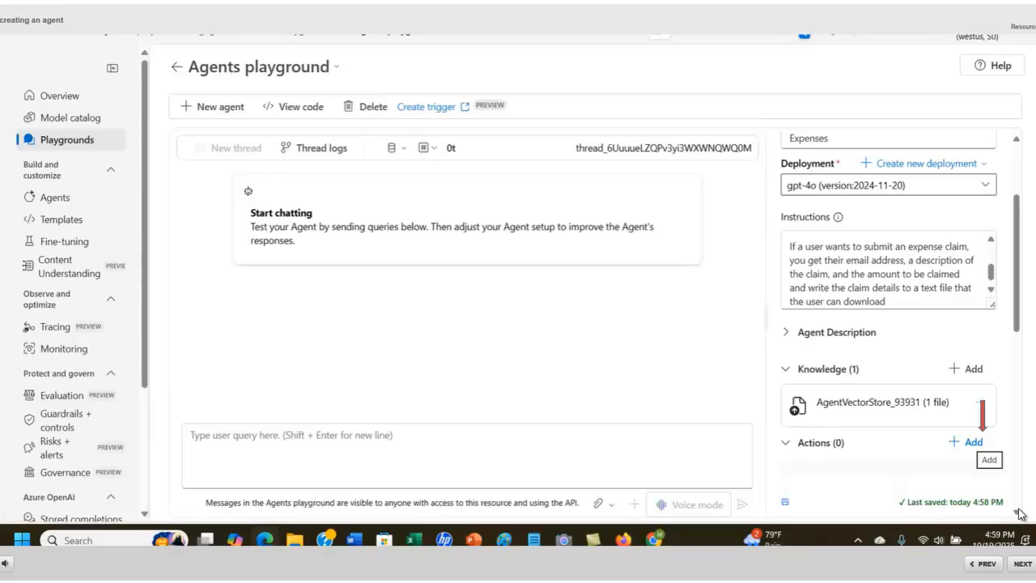
- Add Code interpreter as an action on the Expenses agent
click(975, 443)
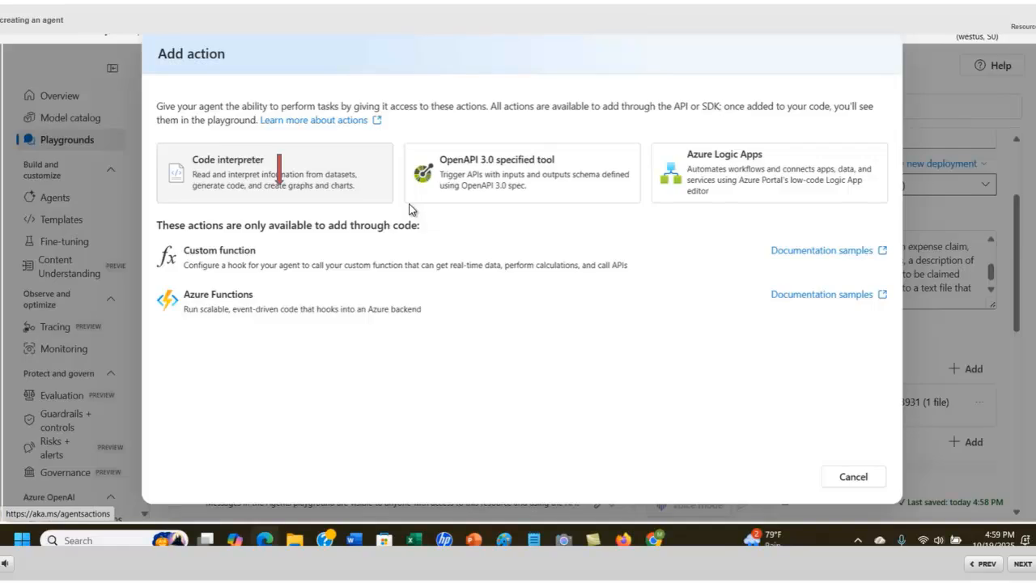
click(271, 183)
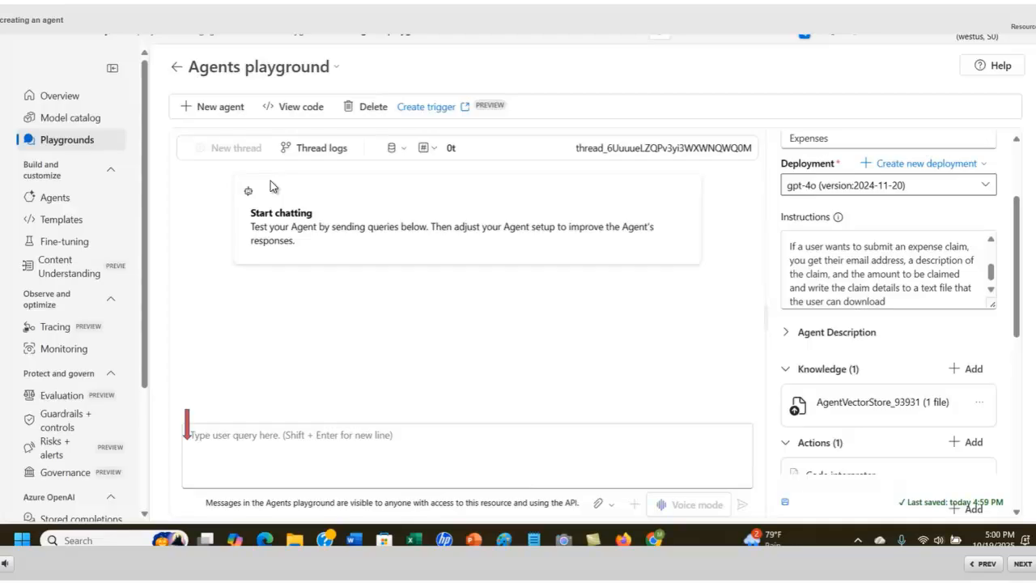
click(196, 443)
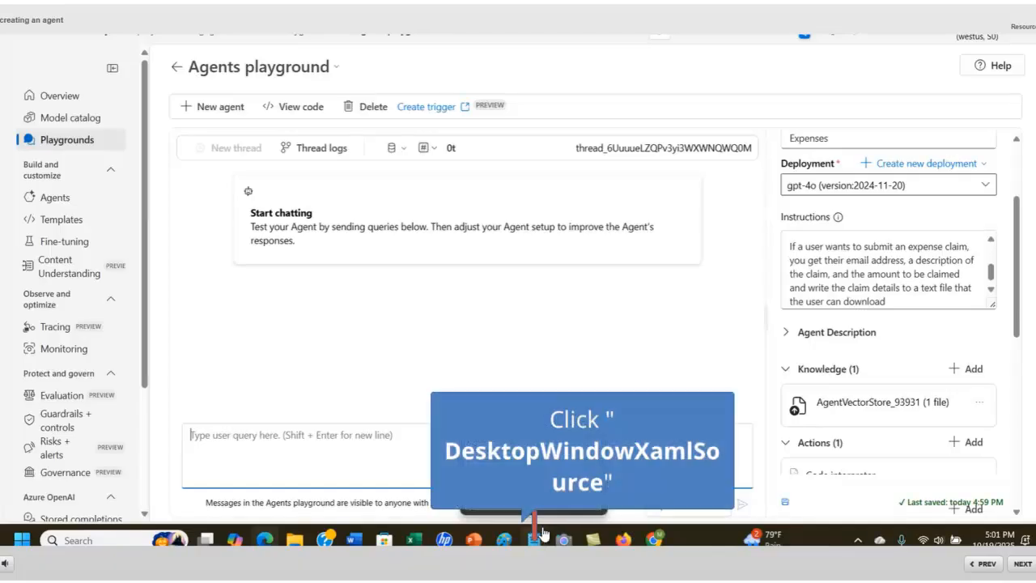
- Copy the meal-maximum claim question from the test notes in Notepad
click(540, 532)
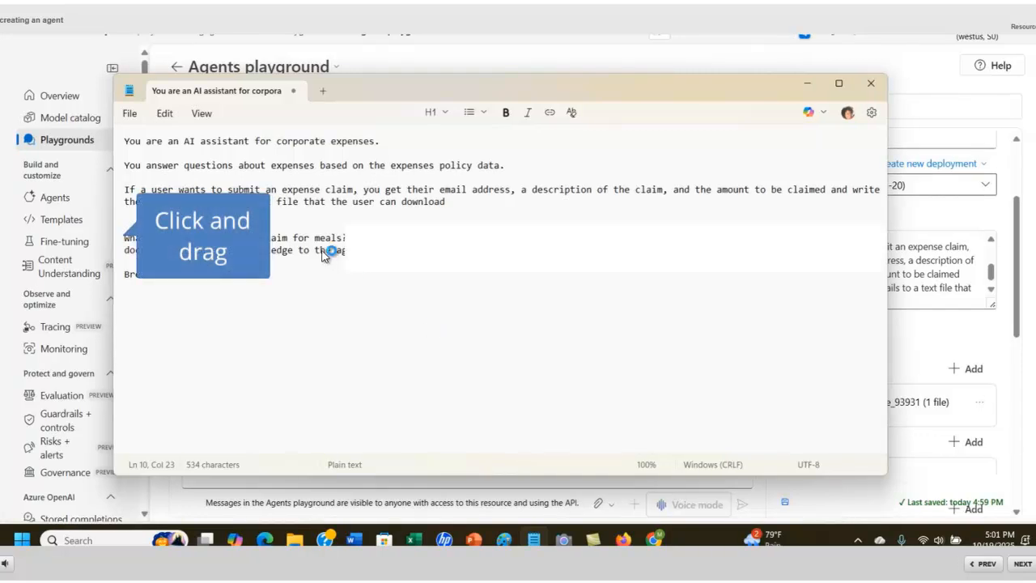
drag(244, 208, 376, 235)
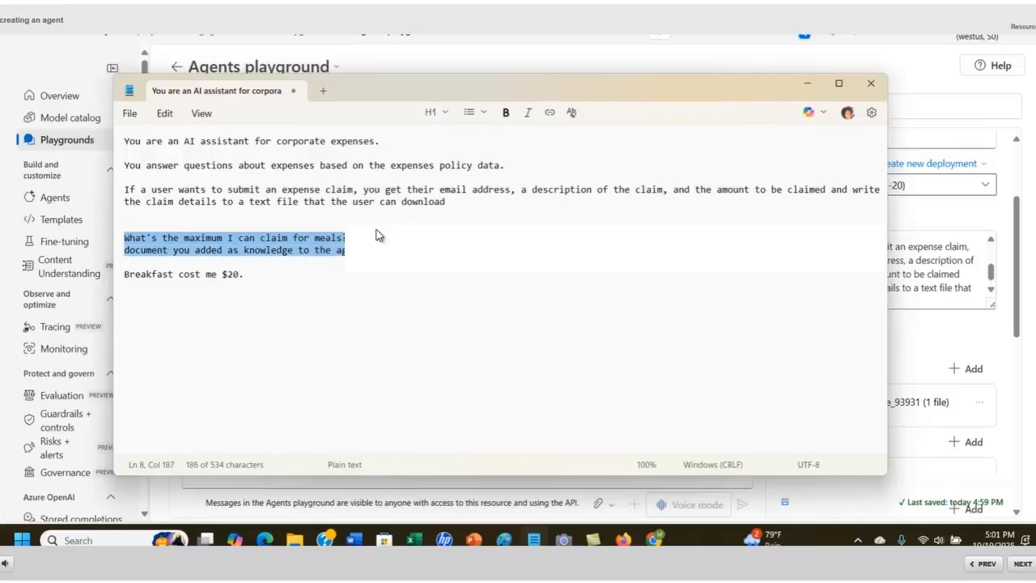
right_click(376, 235)
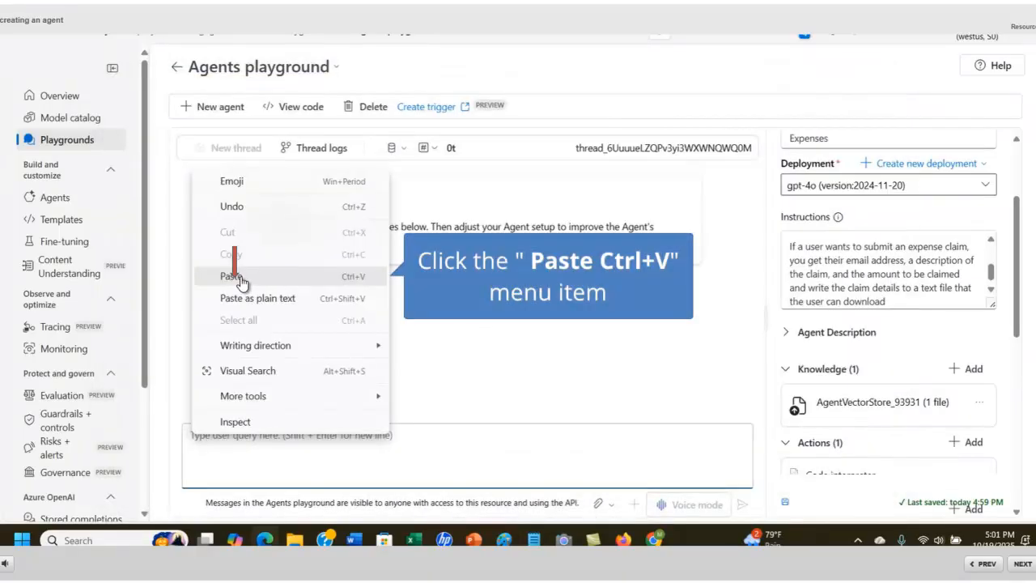
- Paste the meal-maximum question into the playground chat for the agent
click(235, 277)
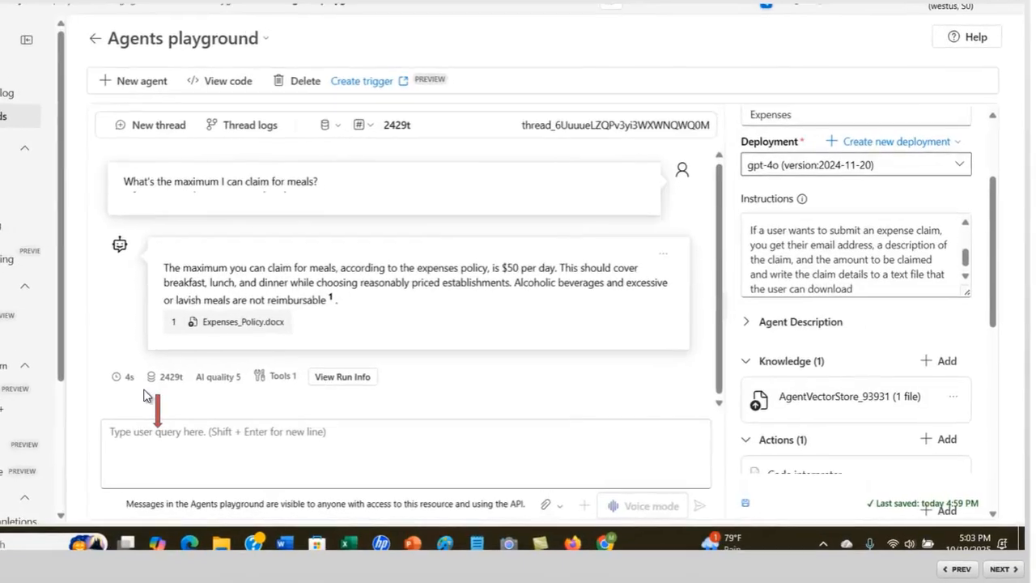
- Copy line 12, "I'd like to submit a claim for a meal.", from Notepad
click(150, 435)
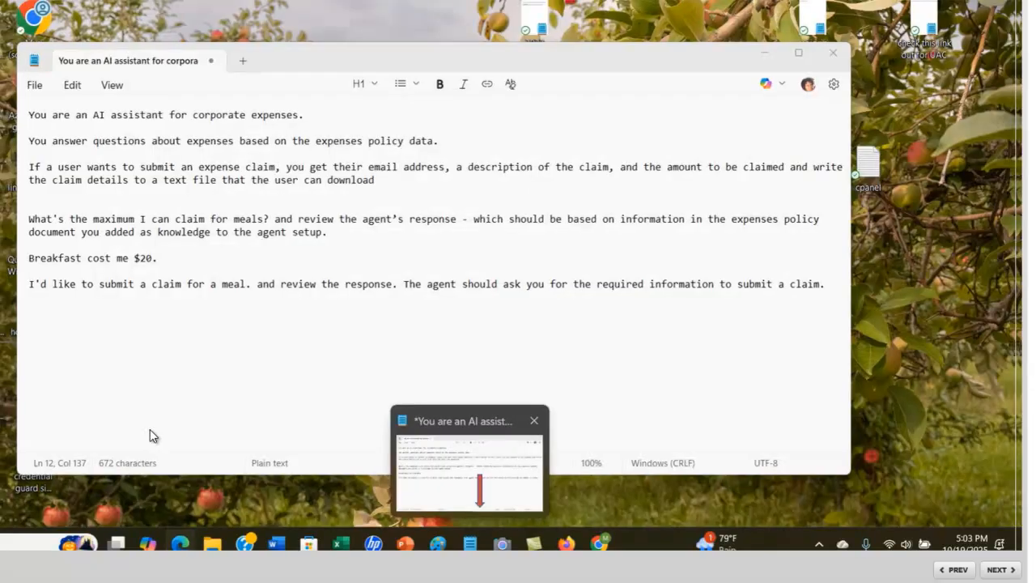
click(479, 506)
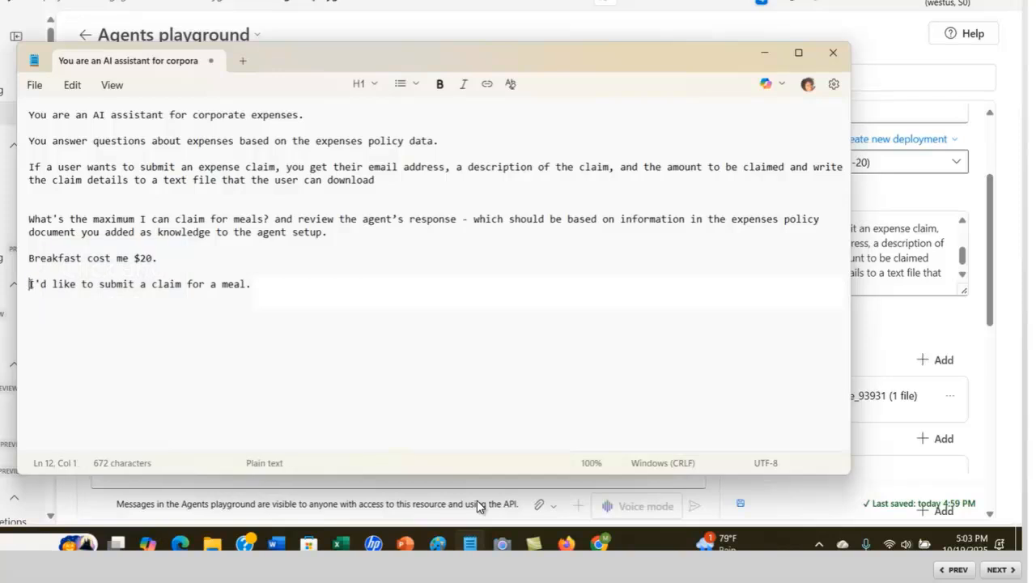
key(shift+End)
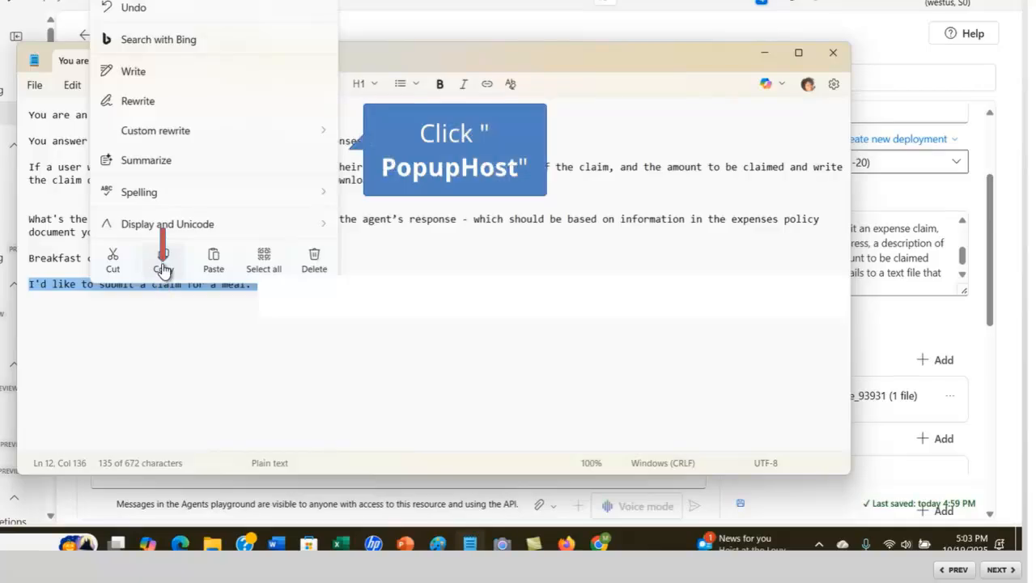
click(162, 260)
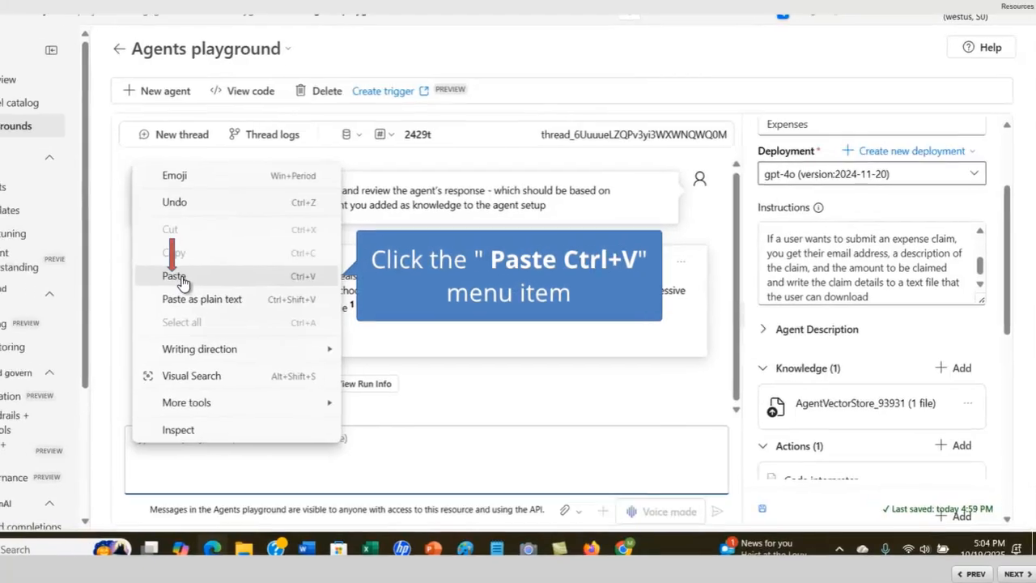
- Send "I'd like to submit a claim for a meal." to the Expenses agent
click(161, 266)
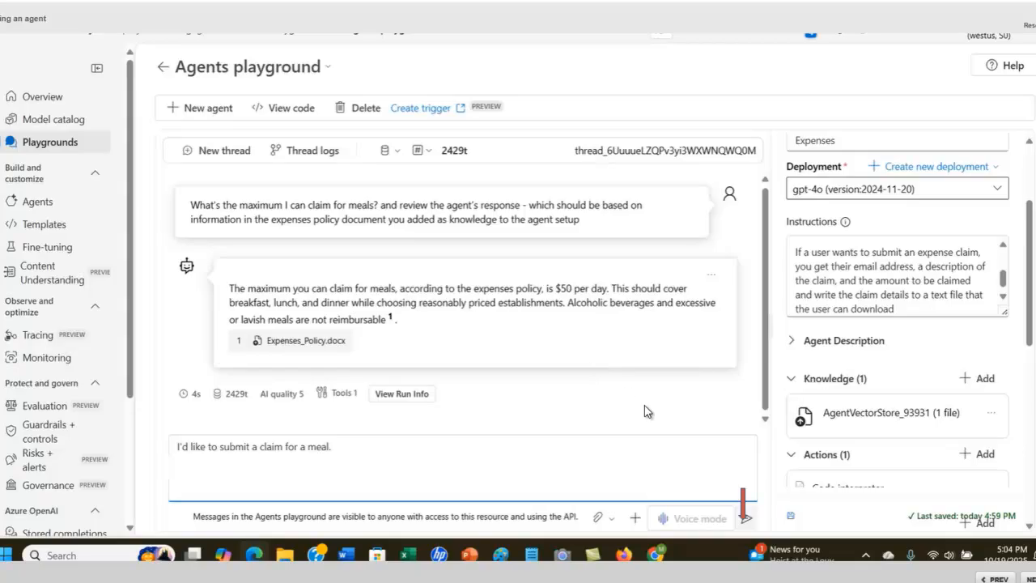
click(748, 518)
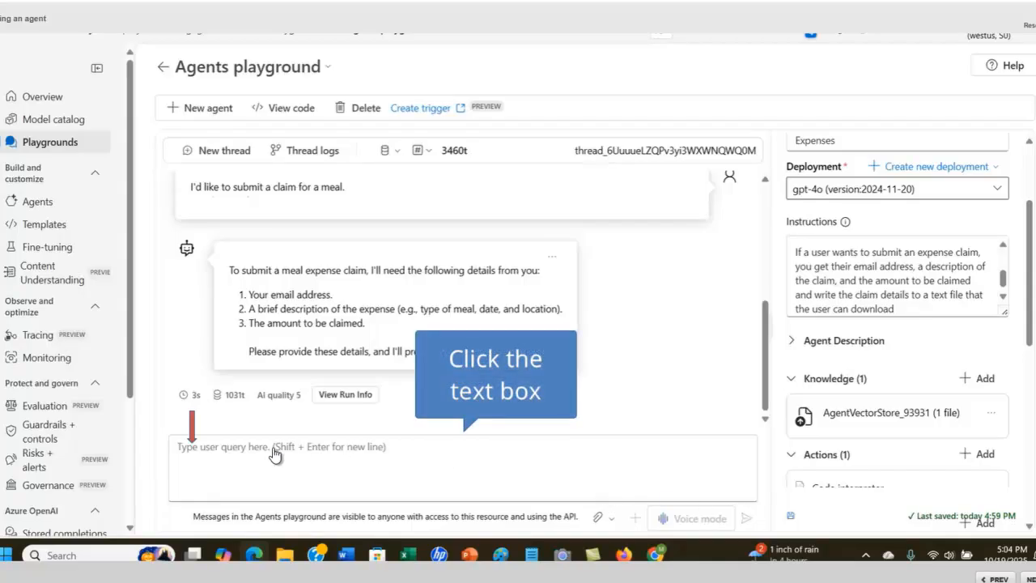
click(198, 455)
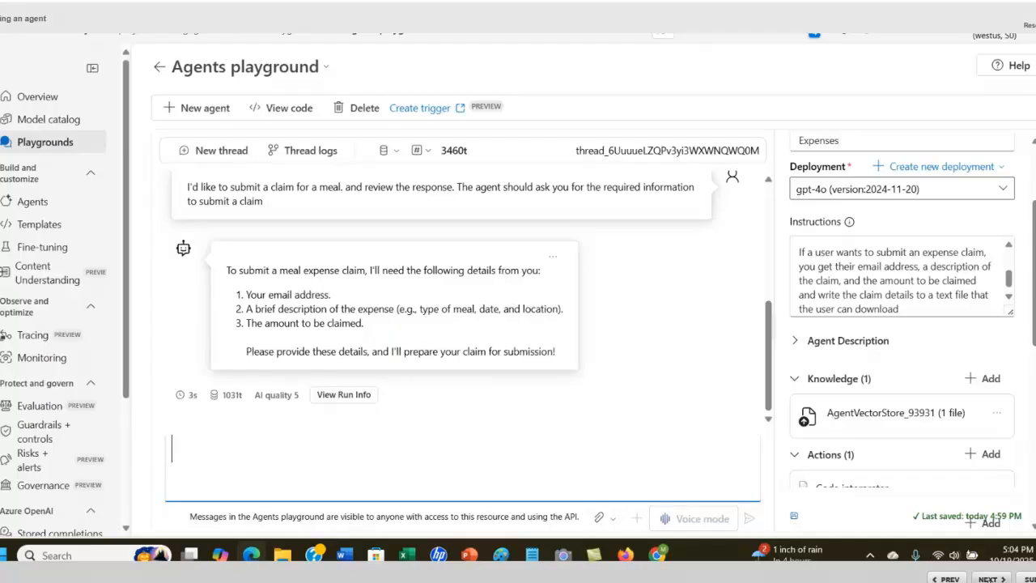
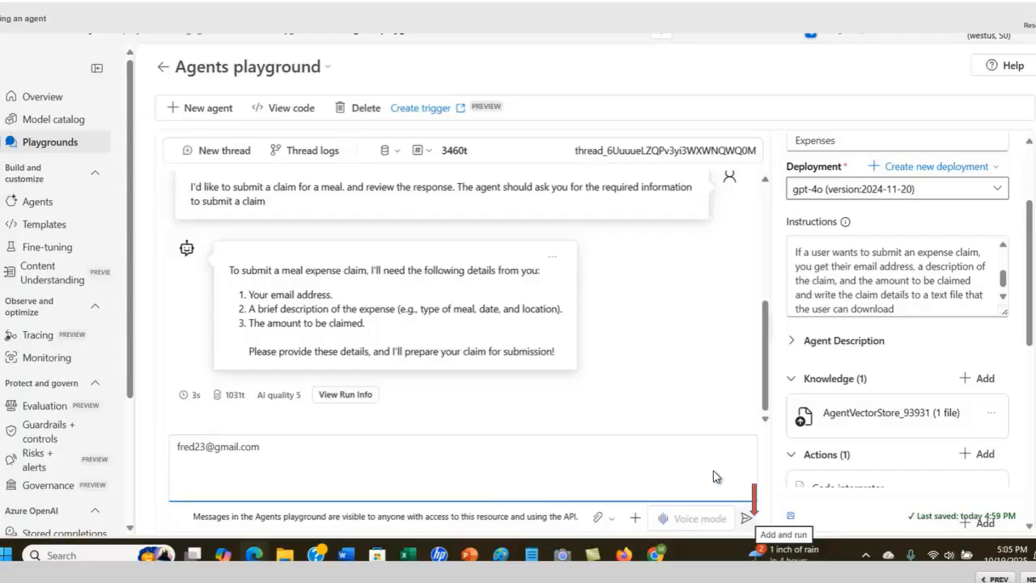
- Reply with the user's email address, then send 'Breakfast cost me $20' as the claim
click(746, 522)
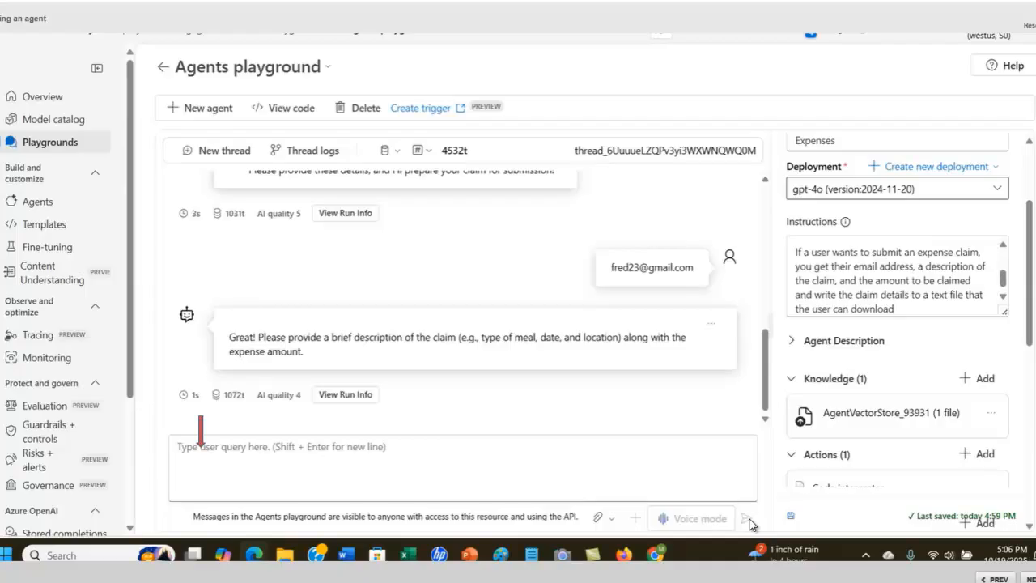
click(209, 457)
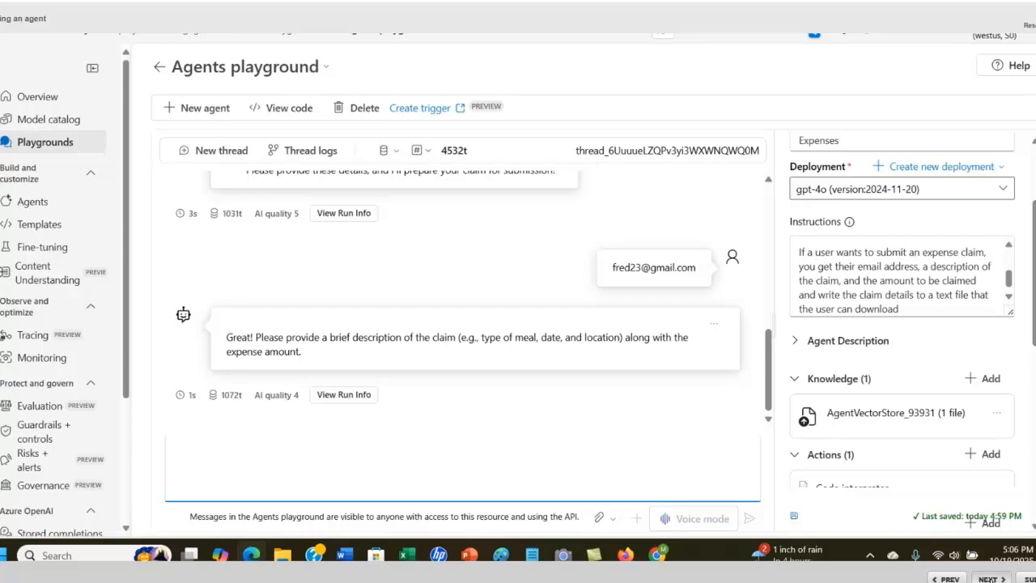
click(986, 579)
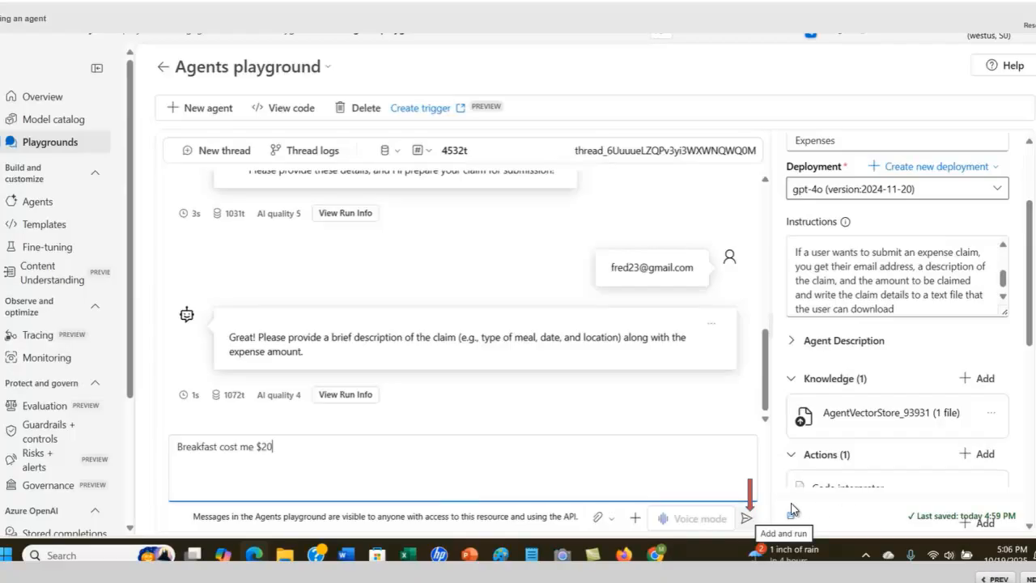
click(748, 520)
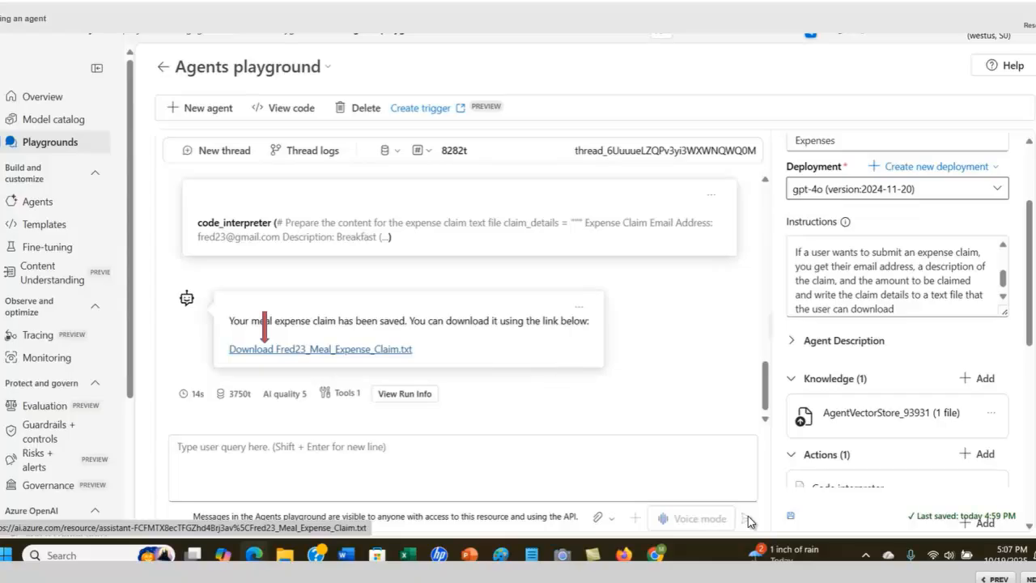
- Download the meal expense claim file, review the $20 breakfast in Notepad, and close it
click(271, 354)
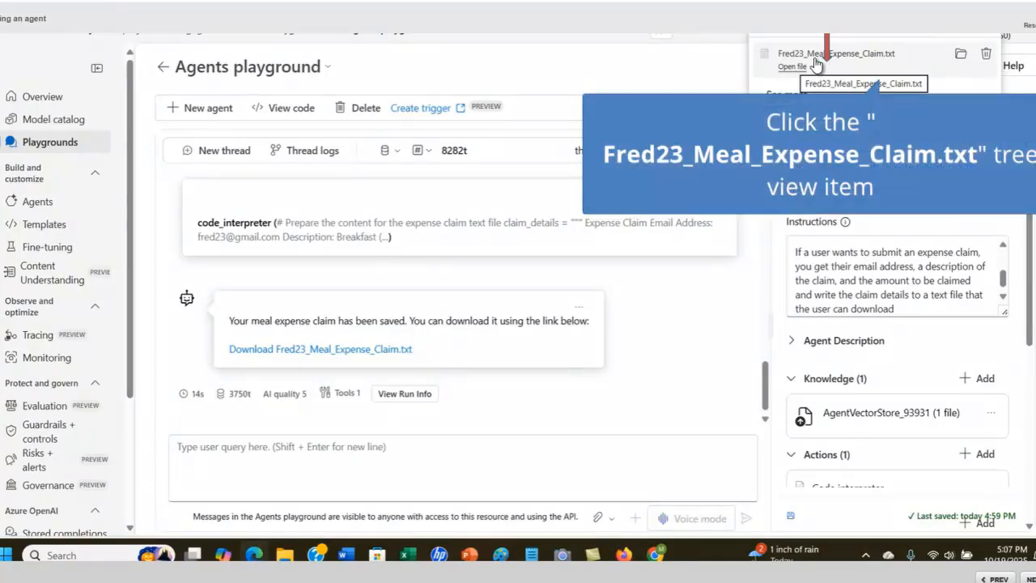
click(816, 59)
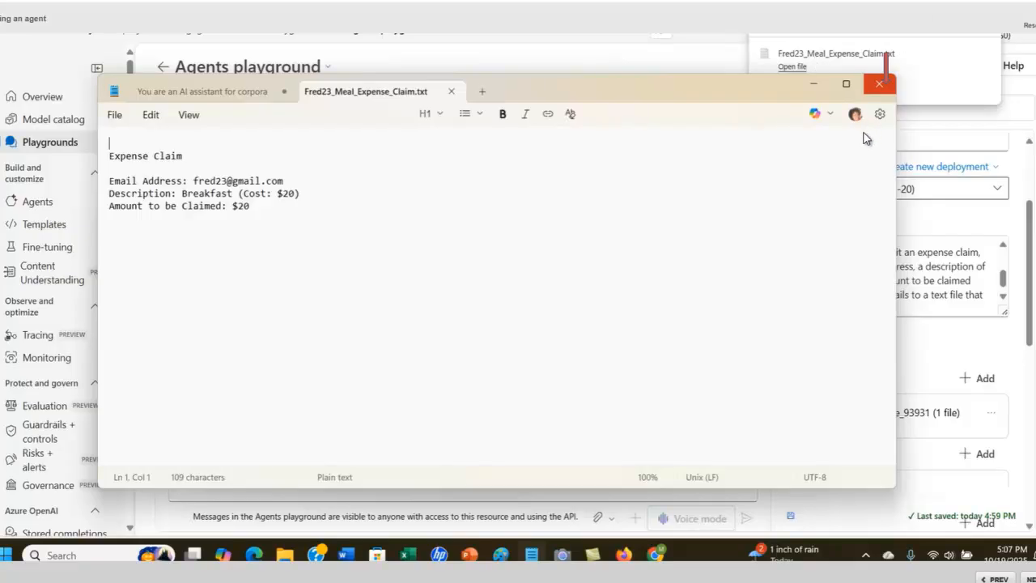
click(883, 87)
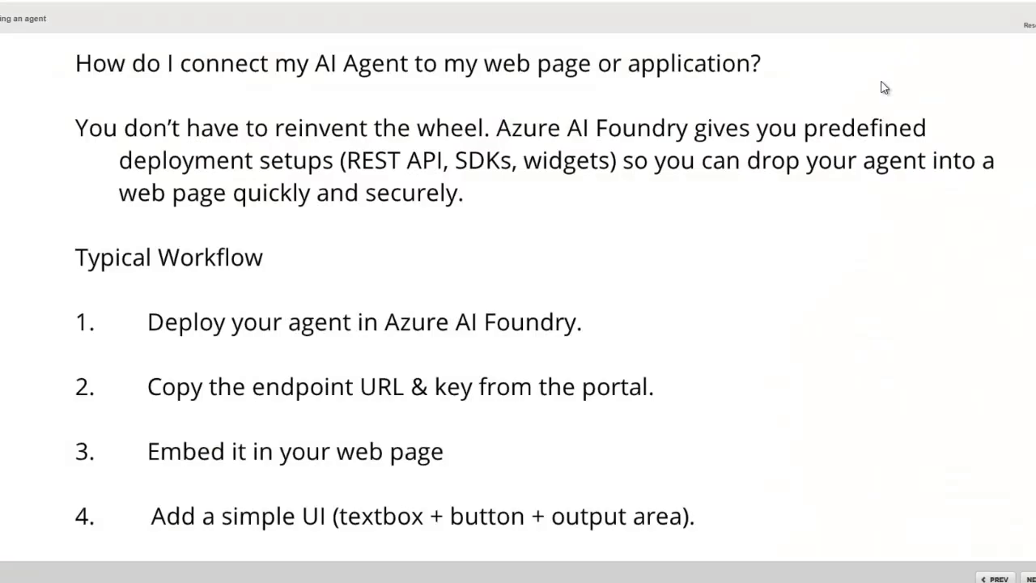